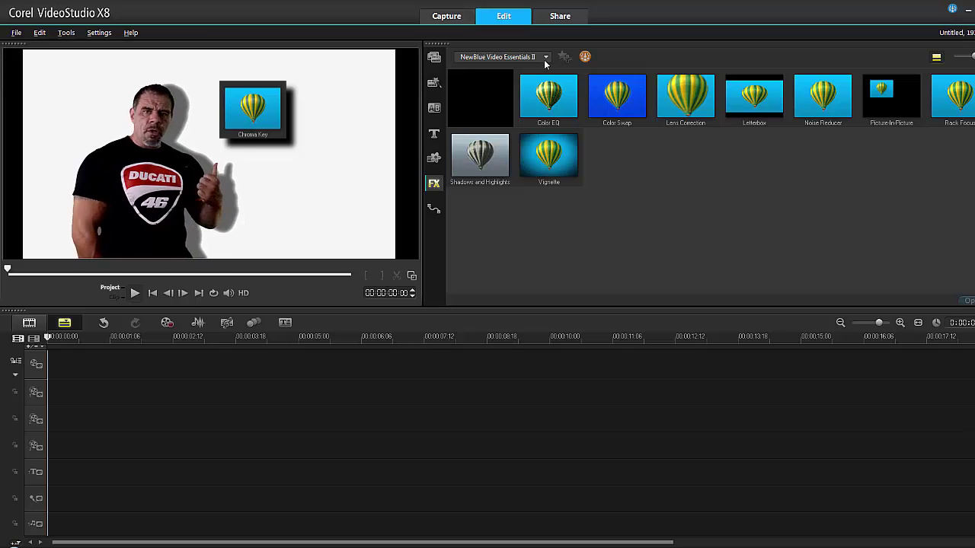
Switch the effects category to NewBlue Video Essentials IV
click(544, 57)
click(533, 247)
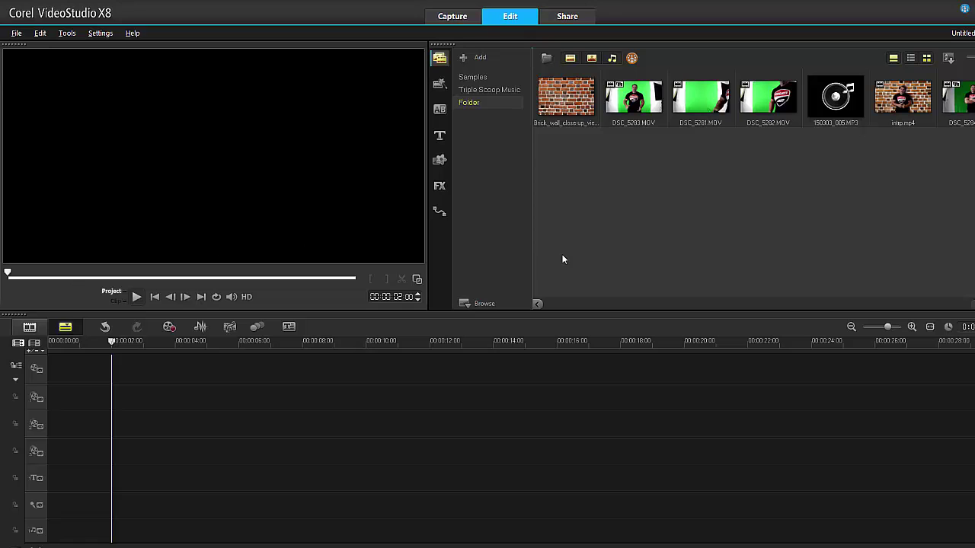
Drag DSC_5284.MOV onto the start of Overlay Track #1
drag(970, 108, 448, 411)
drag(961, 121, 156, 402)
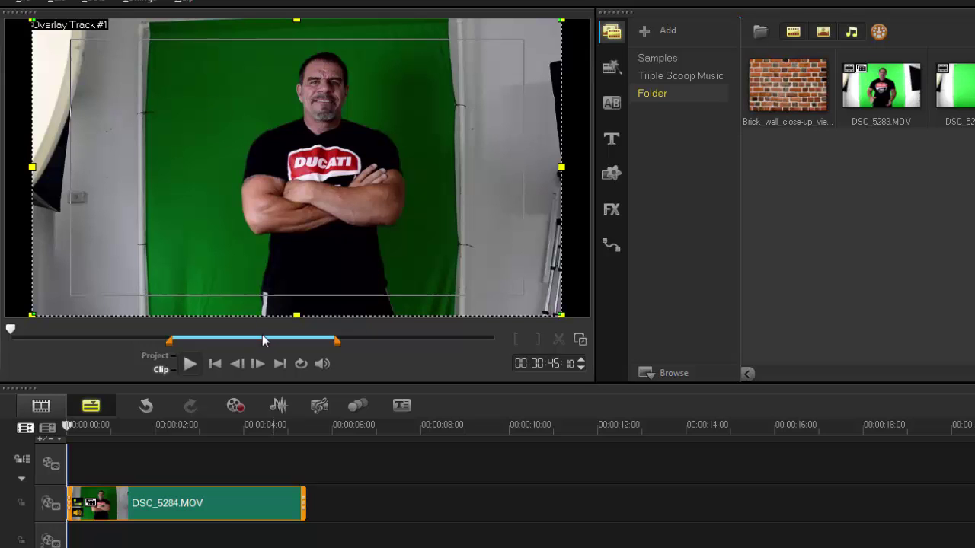
Enable Chroma Key overlay options on DSC_5284.MOV, sampling the green backdrop as key colour
double_click(218, 514)
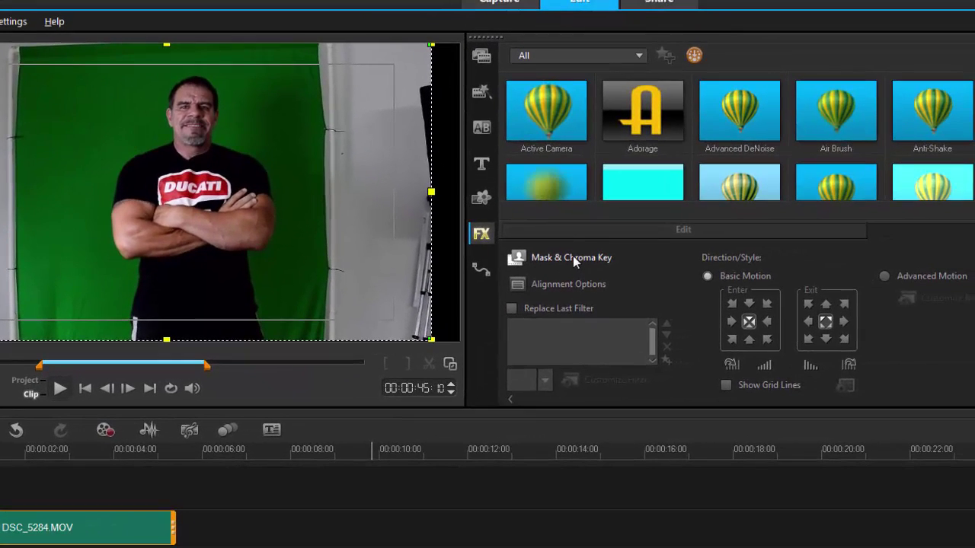
click(703, 231)
scroll(572, 255, down, 1)
click(508, 278)
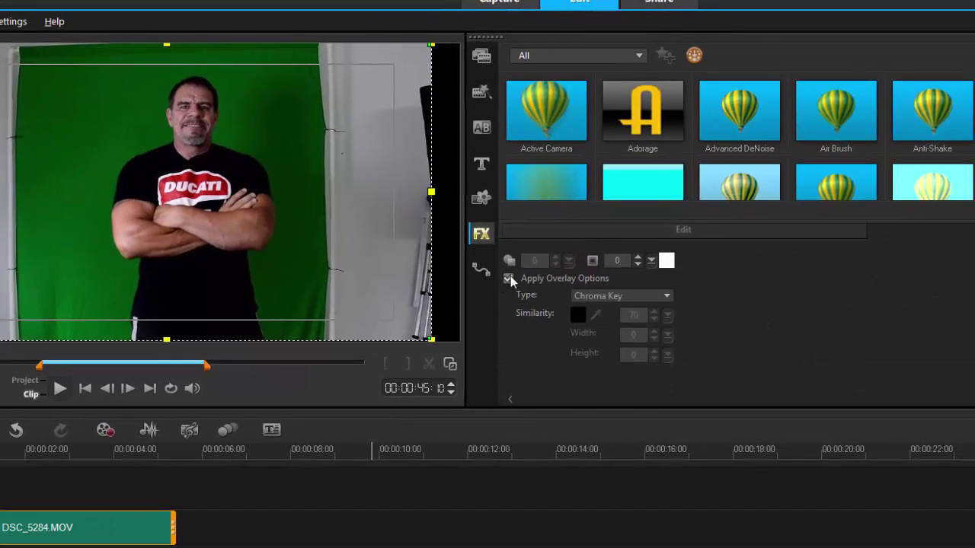
click(596, 314)
click(740, 284)
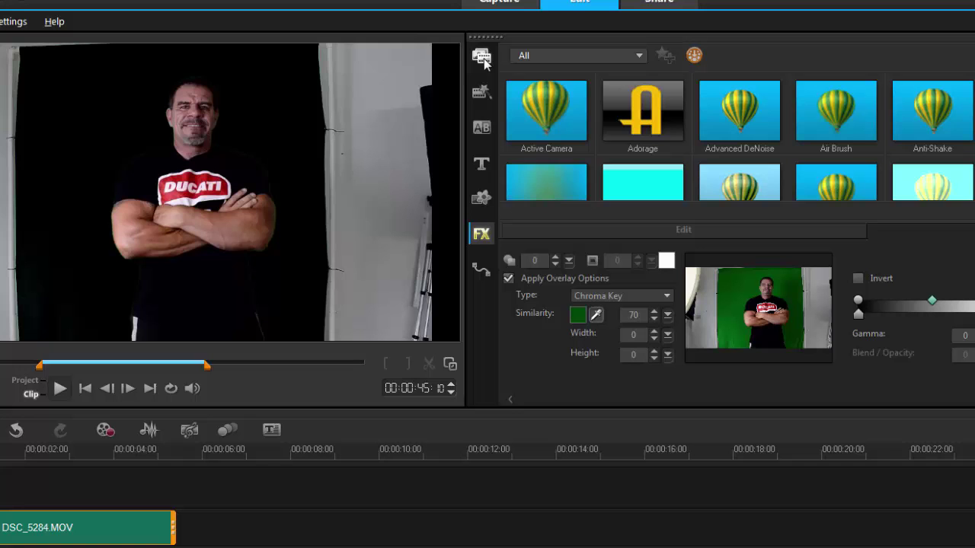
Add a white Color clip to the video track, stretched to 00:00:05:00
click(481, 197)
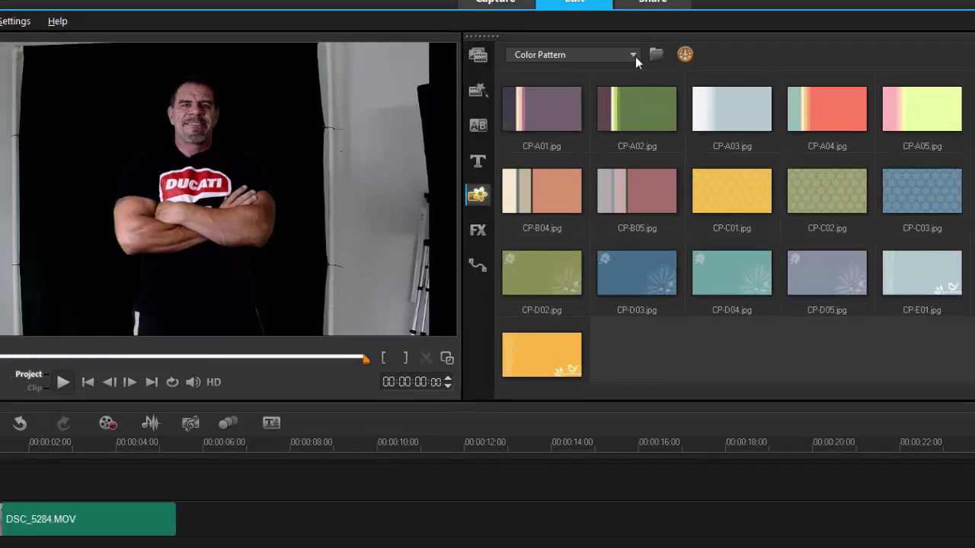
click(633, 56)
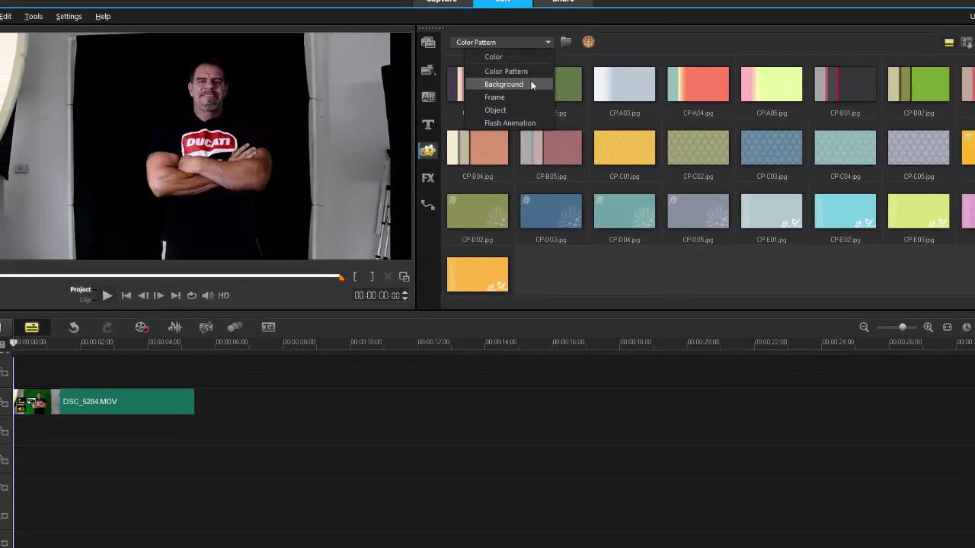
click(588, 74)
drag(907, 157, 191, 373)
Scrub through the first few seconds to inspect the key edges
click(139, 342)
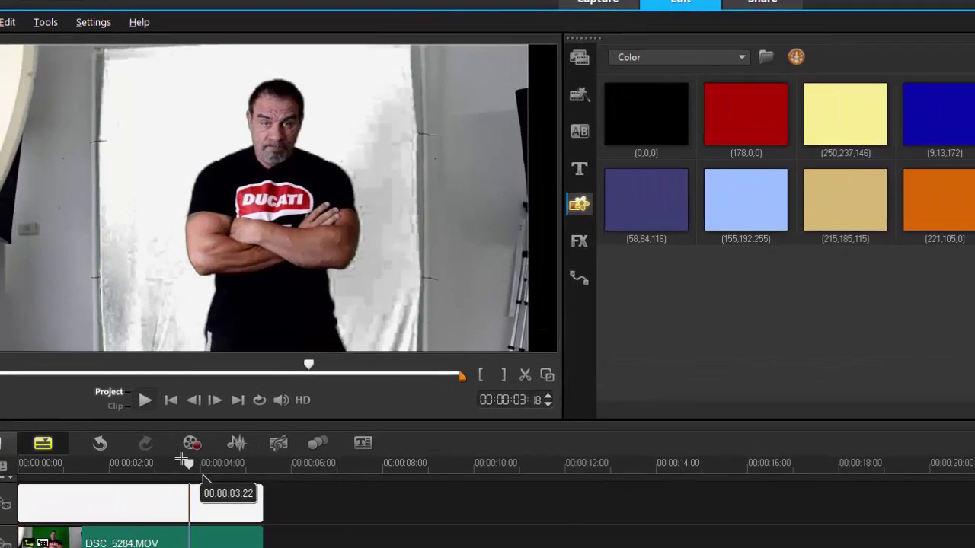
drag(187, 463, 157, 457)
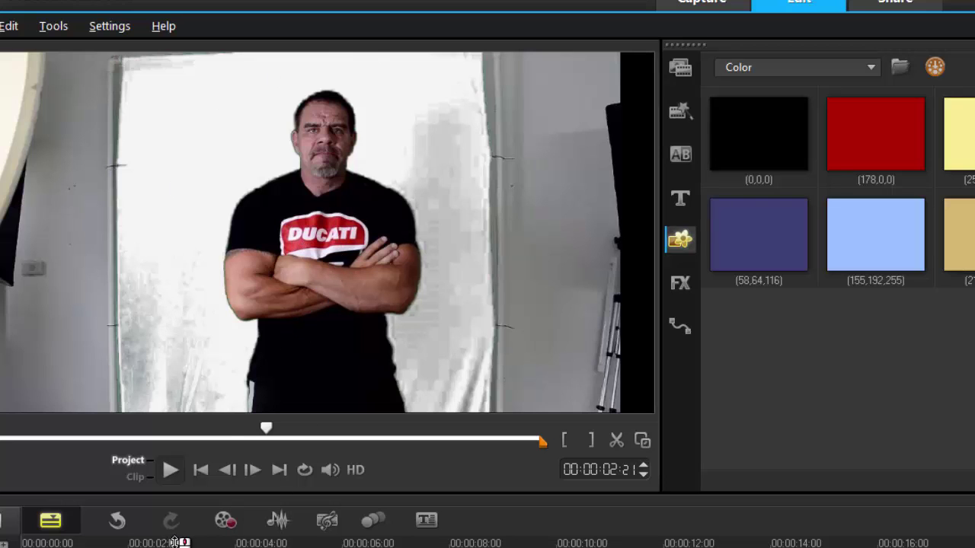
mouse_move(177, 542)
mouse_down()
mouse_move(85, 542)
mouse_move(201, 542)
mouse_up()
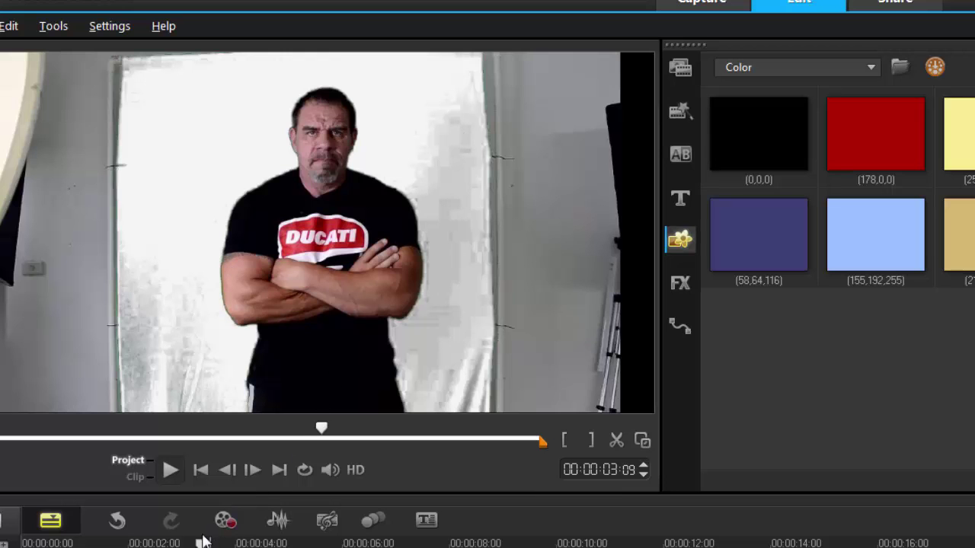
drag(203, 540, 138, 538)
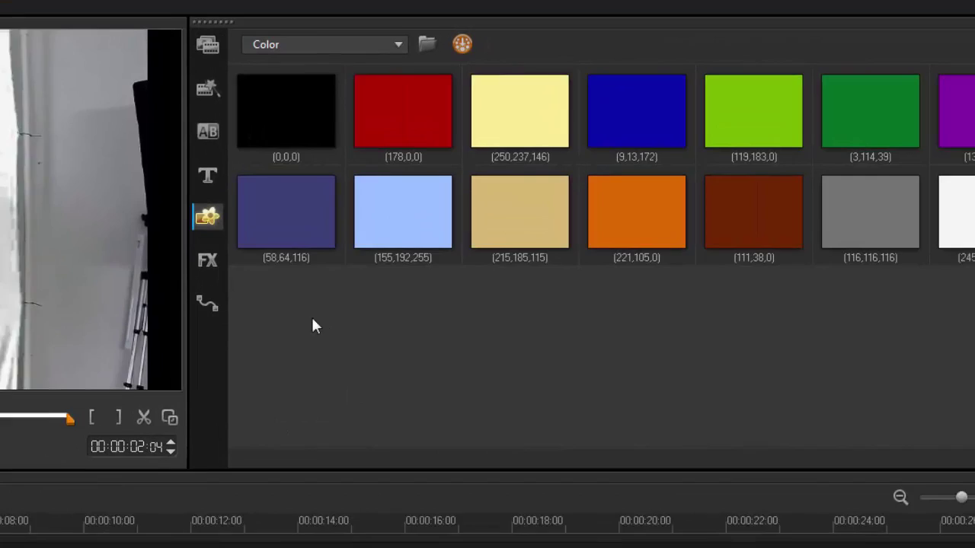
Drag the NewBlue Video Essentials II Chroma Key filter onto DSC_5284.MOV and reopen its options
click(208, 260)
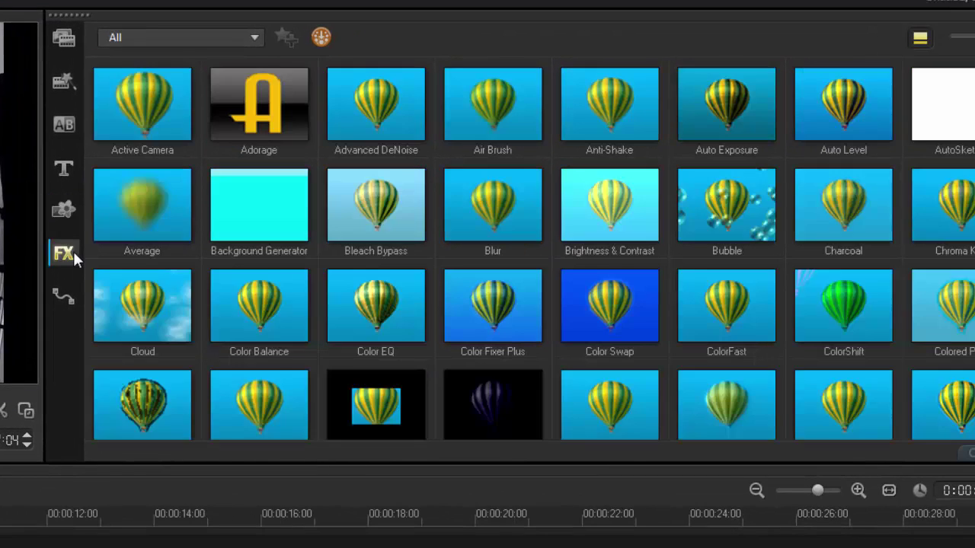
click(254, 37)
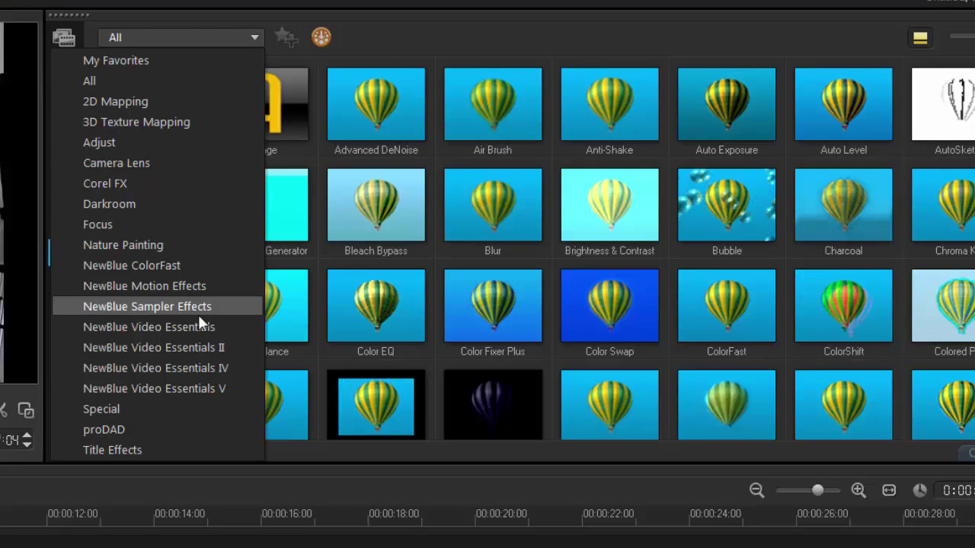
click(178, 349)
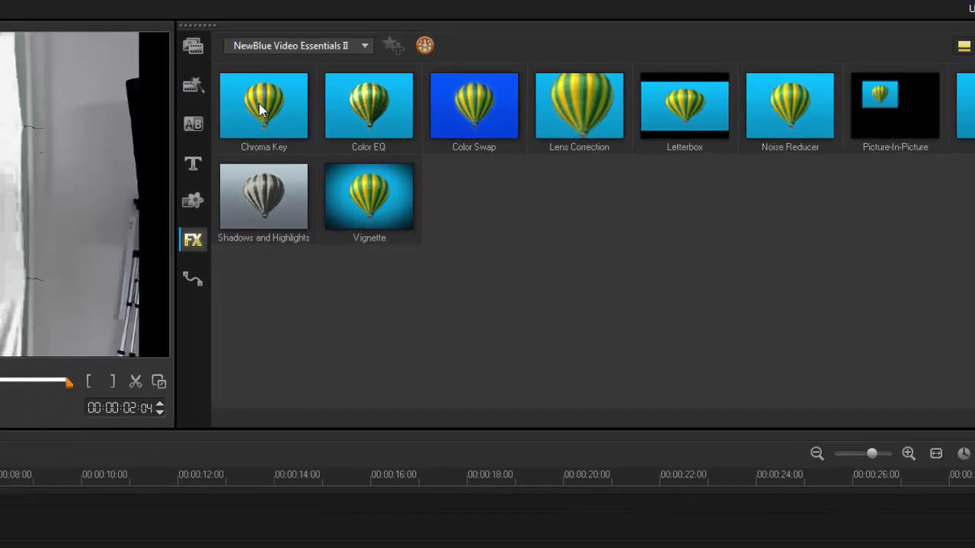
drag(134, 91, 139, 447)
double_click(137, 447)
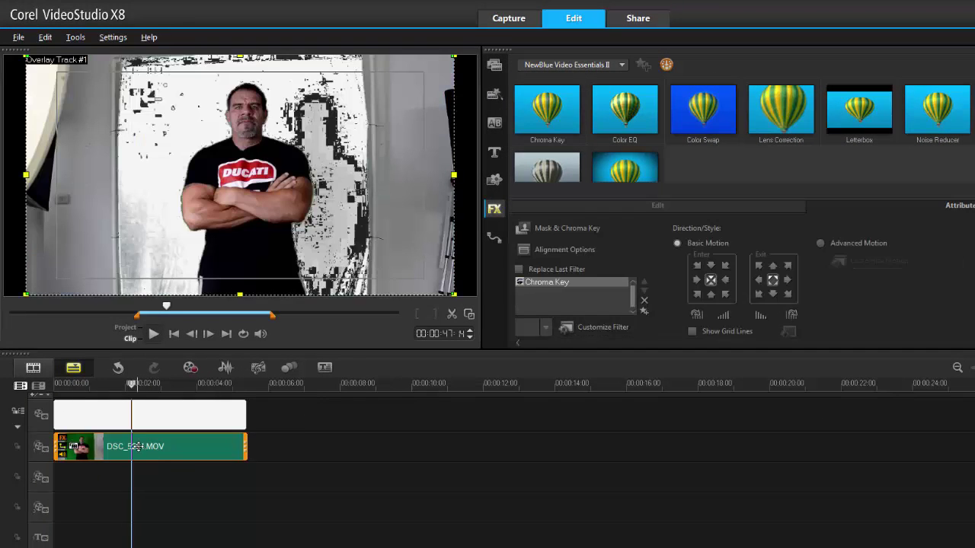
In the NewBlue Chroma Key settings, enable Show Mask at the first frame and raise Sensitivity to 77.8
click(607, 329)
drag(590, 126, 819, 95)
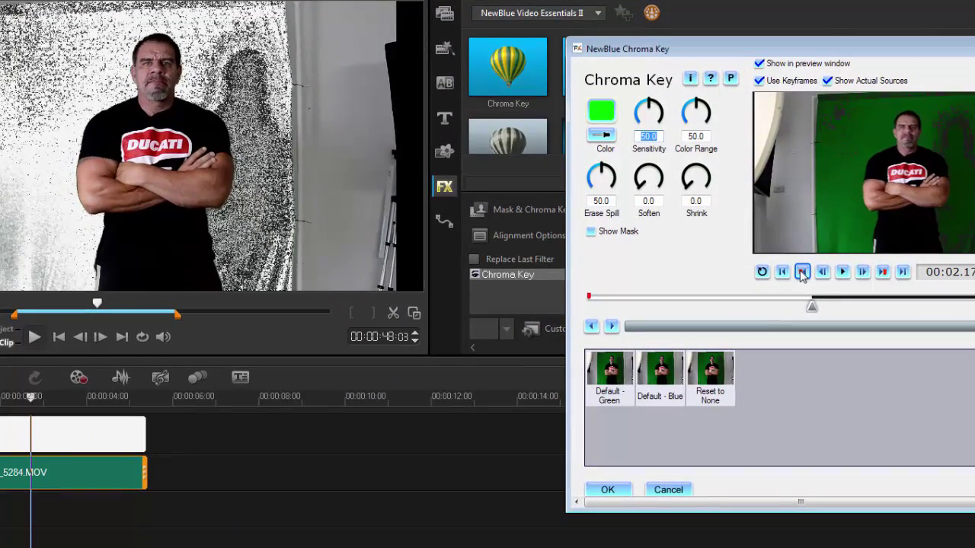
click(802, 272)
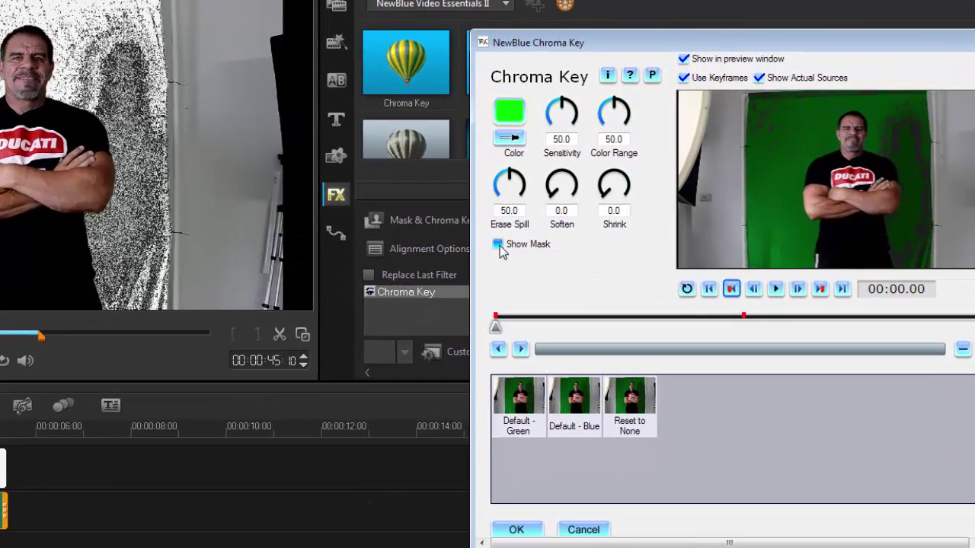
click(498, 244)
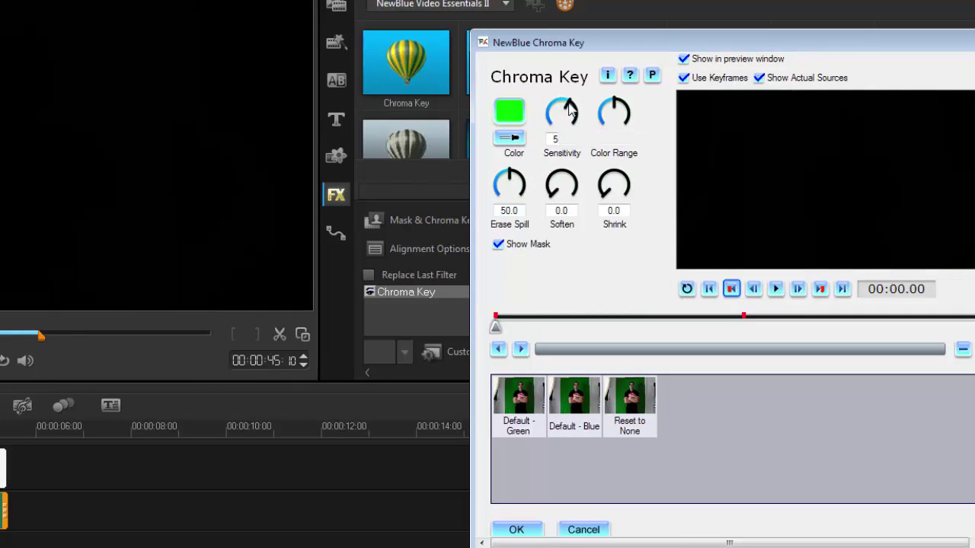
drag(568, 108, 570, 109)
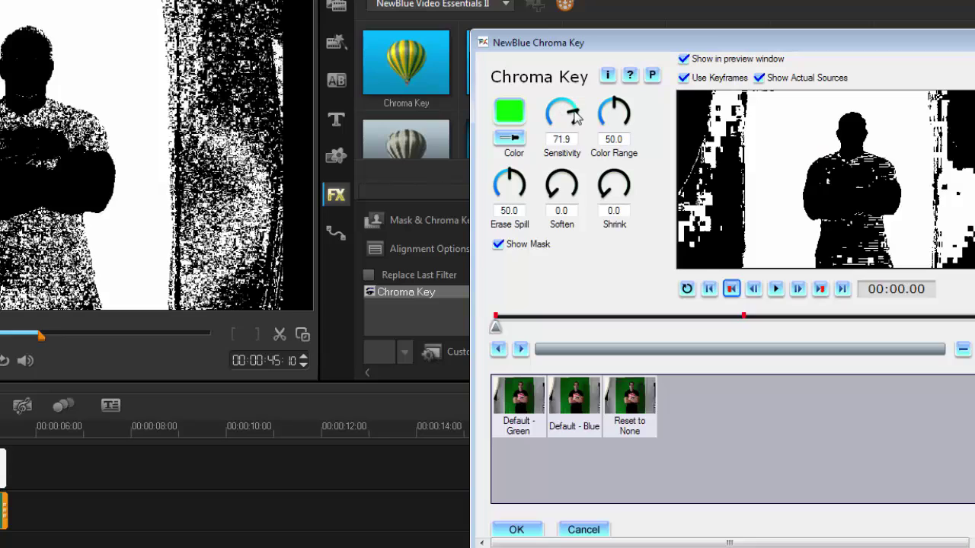
drag(575, 116, 513, 152)
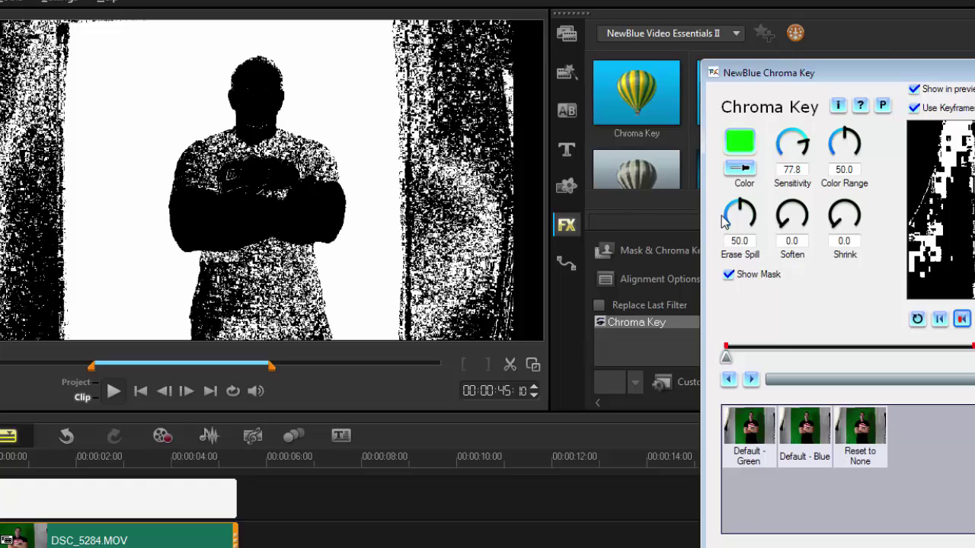
Enter Sensitivity 77, turn off Show Mask, and check keyframes at 2.17 and 5.09
drag(803, 169, 781, 169)
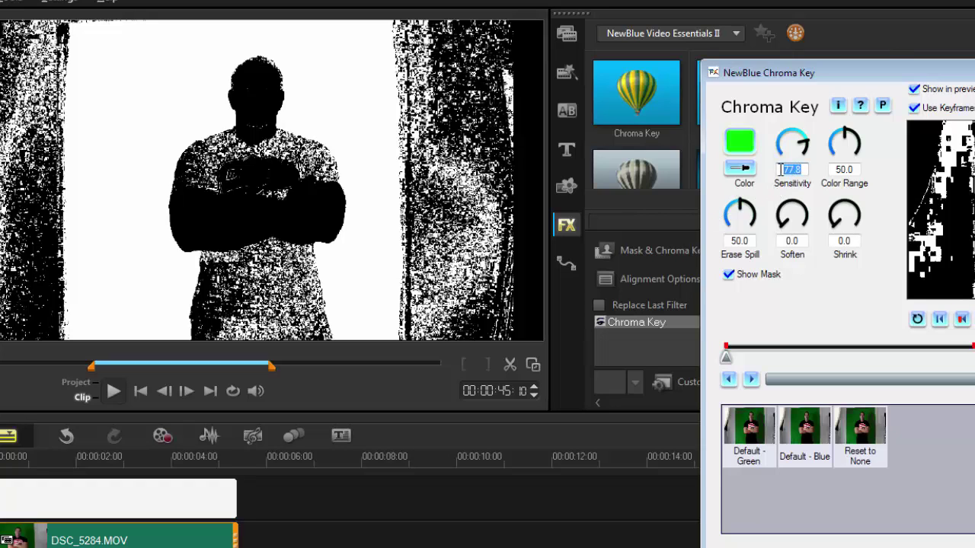
text(77)
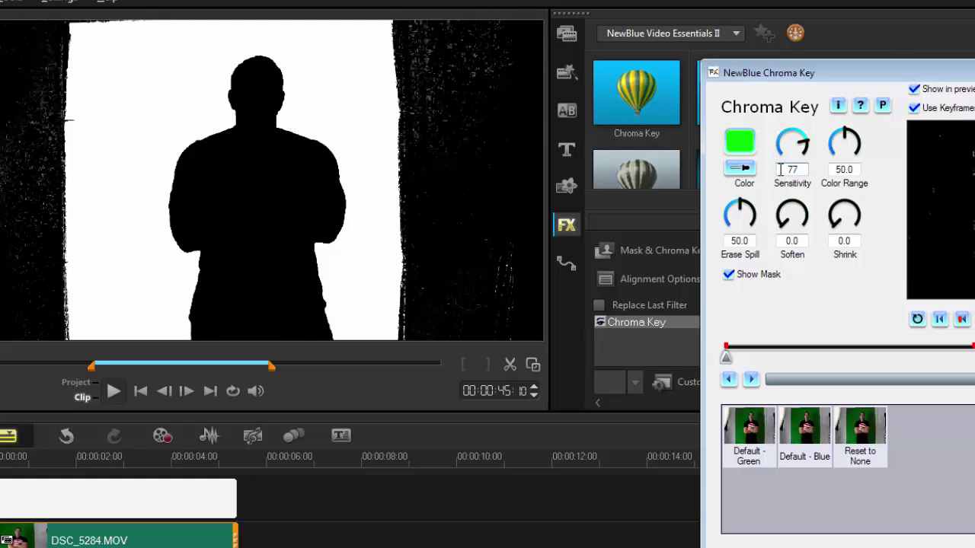
key(Return)
click(728, 275)
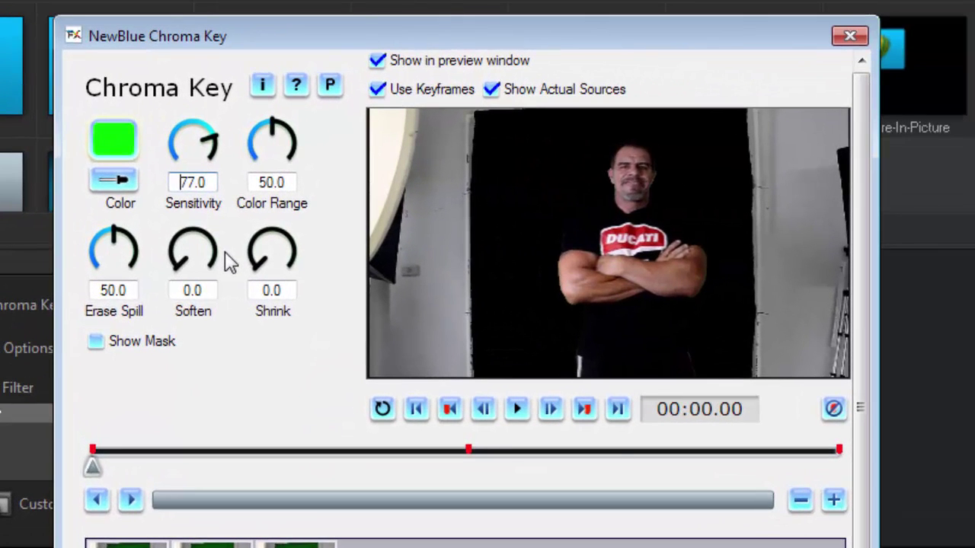
click(585, 410)
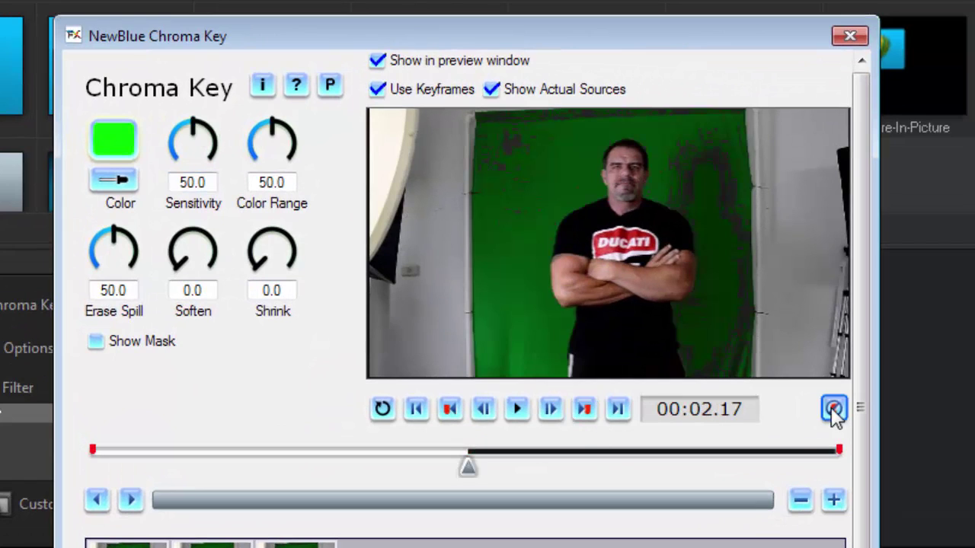
click(586, 411)
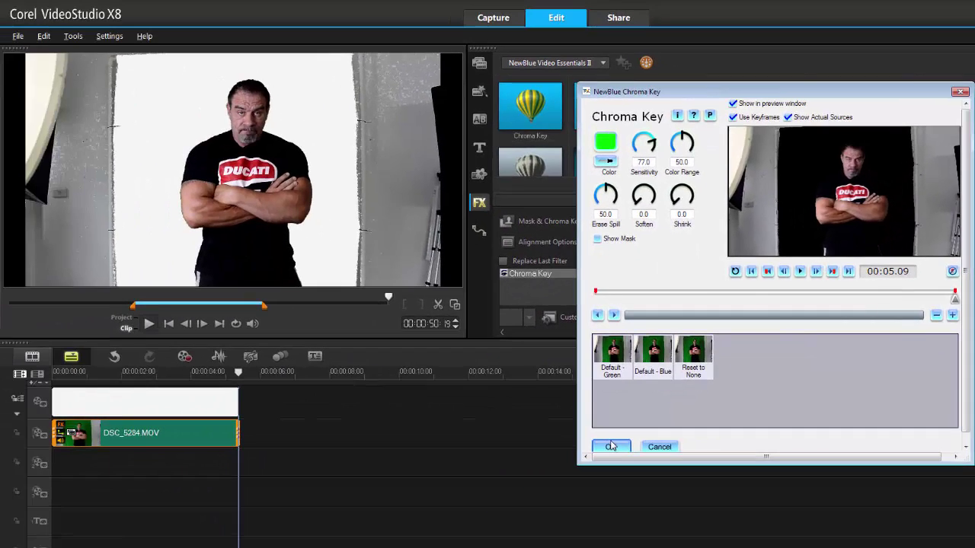
Keep the key and set the overlay mask Width to 46 to crop the grey walls
click(603, 504)
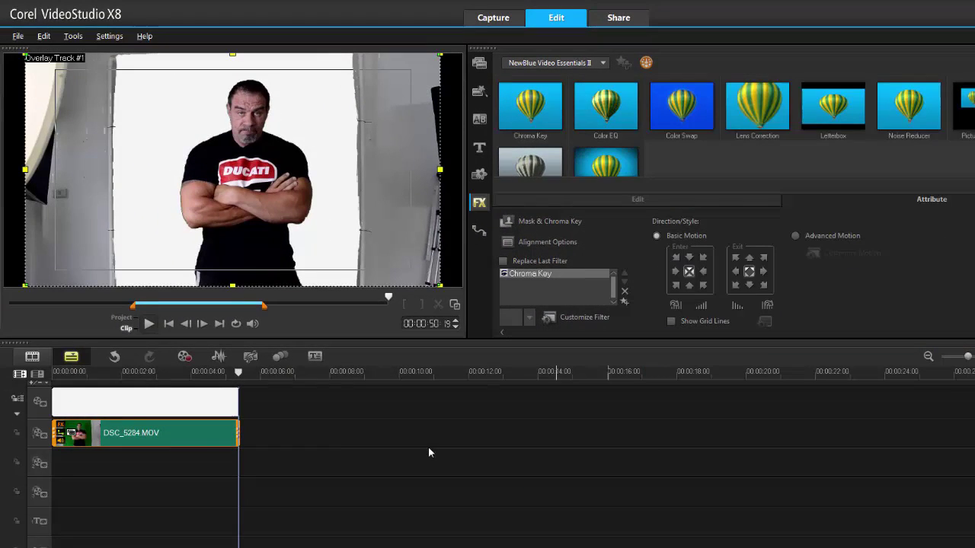
drag(239, 373, 110, 373)
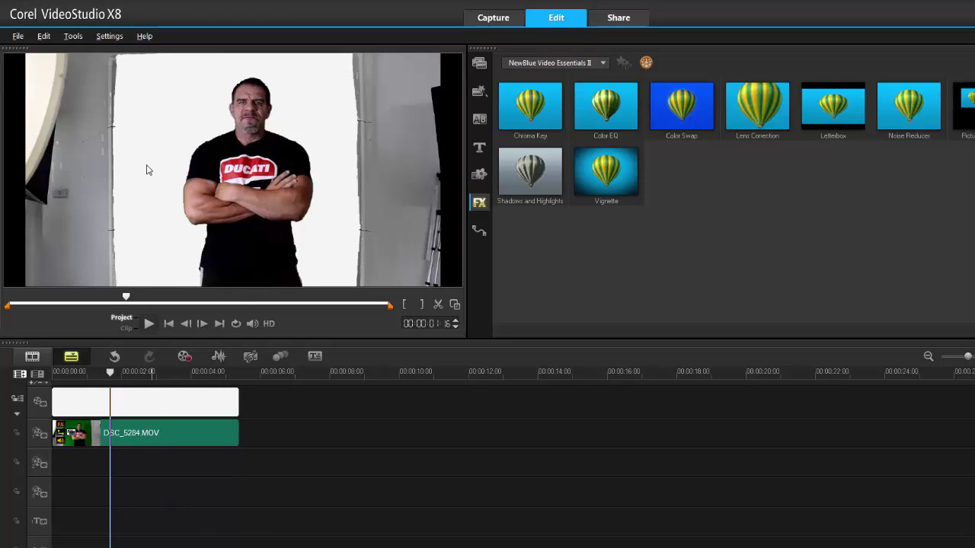
click(163, 430)
click(537, 223)
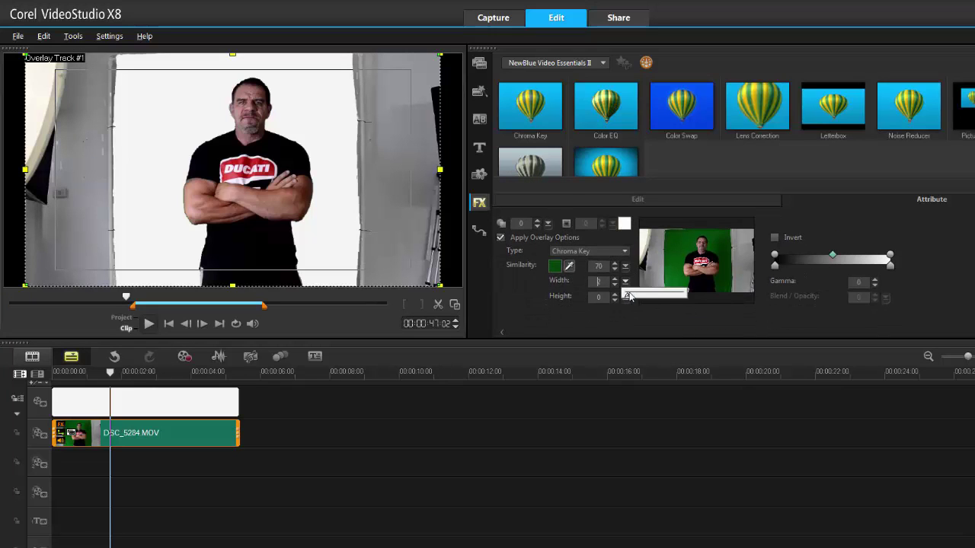
drag(628, 296, 655, 293)
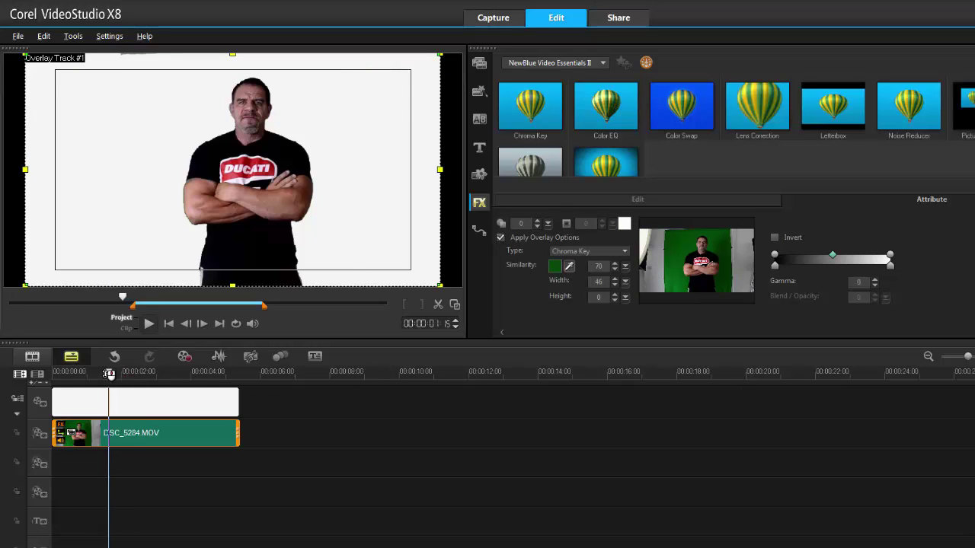
Play the project from the start to check the cropped key
drag(109, 372, 90, 373)
key(space)
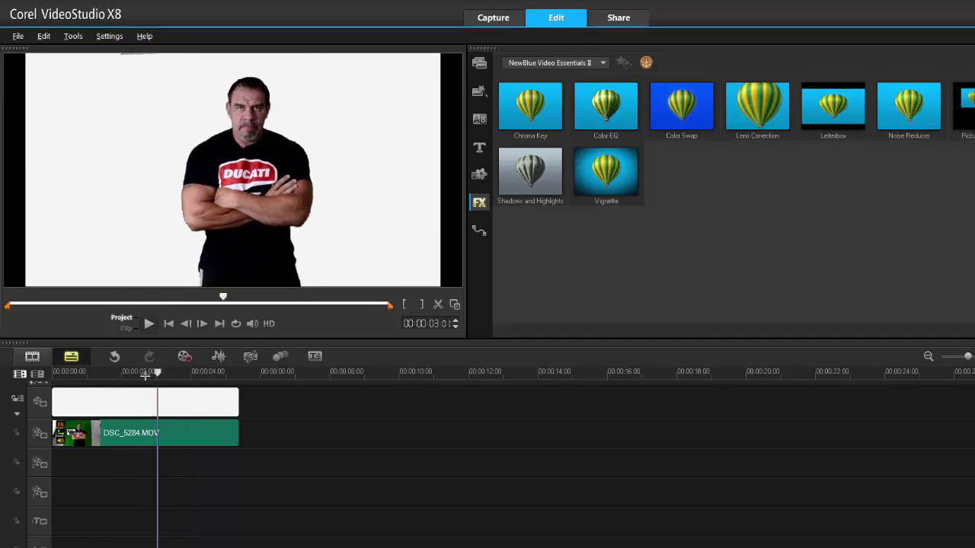
key(Home)
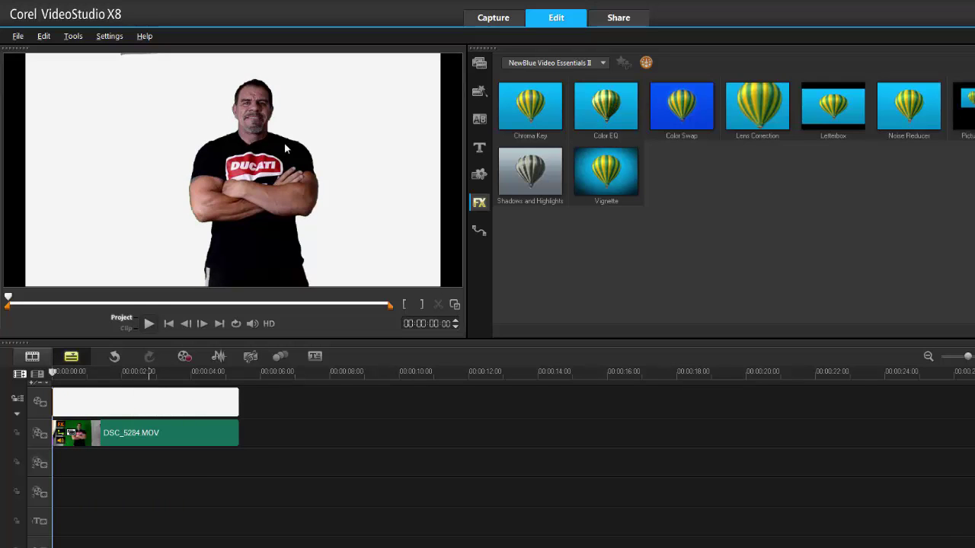
Temporarily disable the Chroma Key filter and lower the mask Gamma to -77
double_click(174, 432)
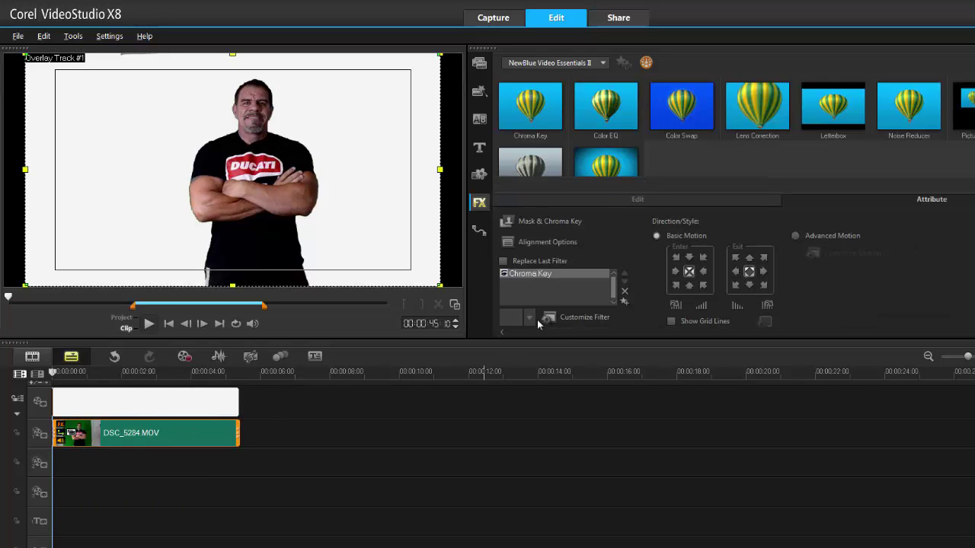
click(502, 273)
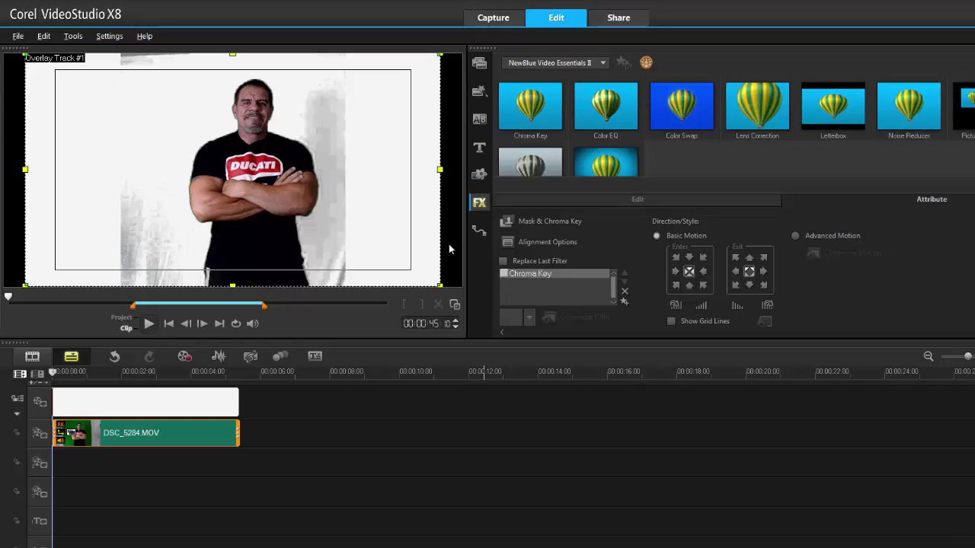
click(532, 223)
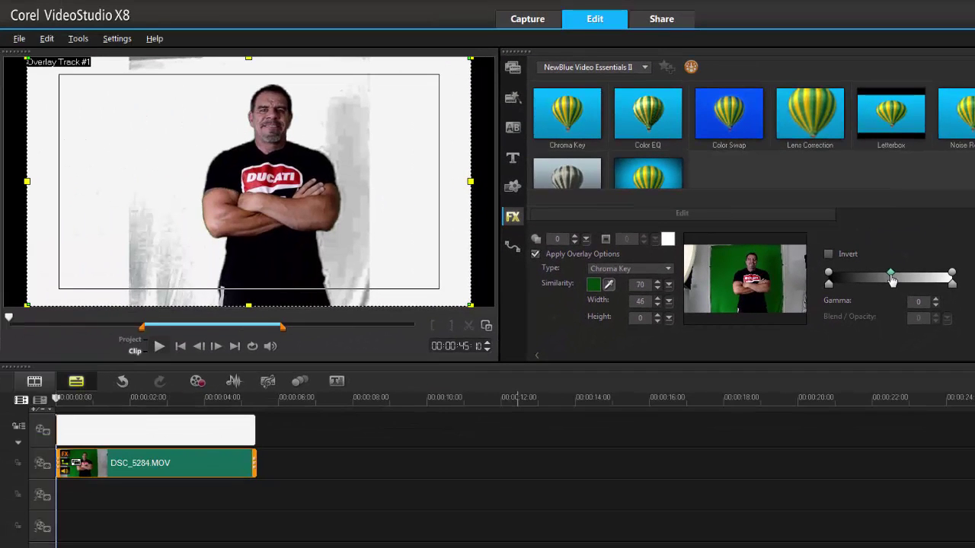
drag(892, 280, 847, 282)
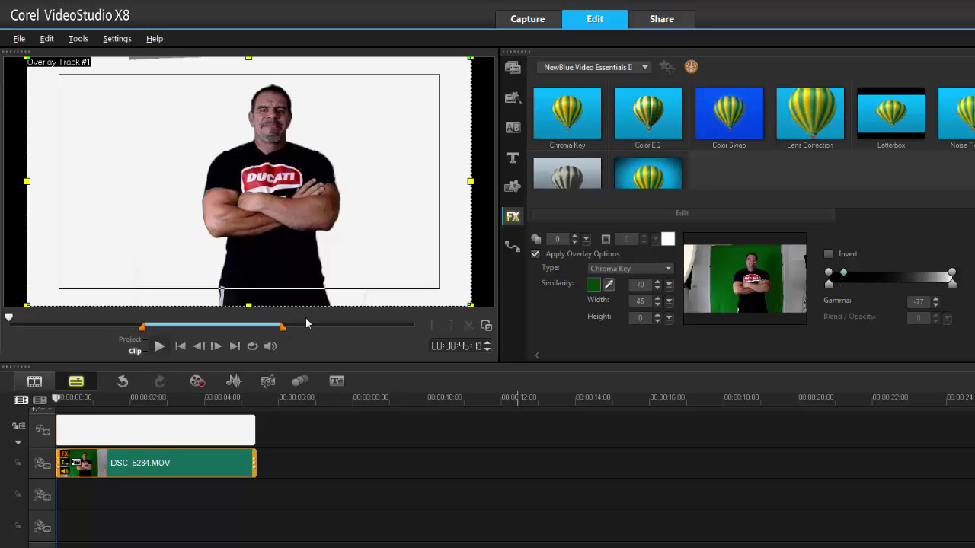
Scrub near the start to check the white background, then re-enable the Chroma Key filter
click(86, 397)
drag(85, 398, 57, 398)
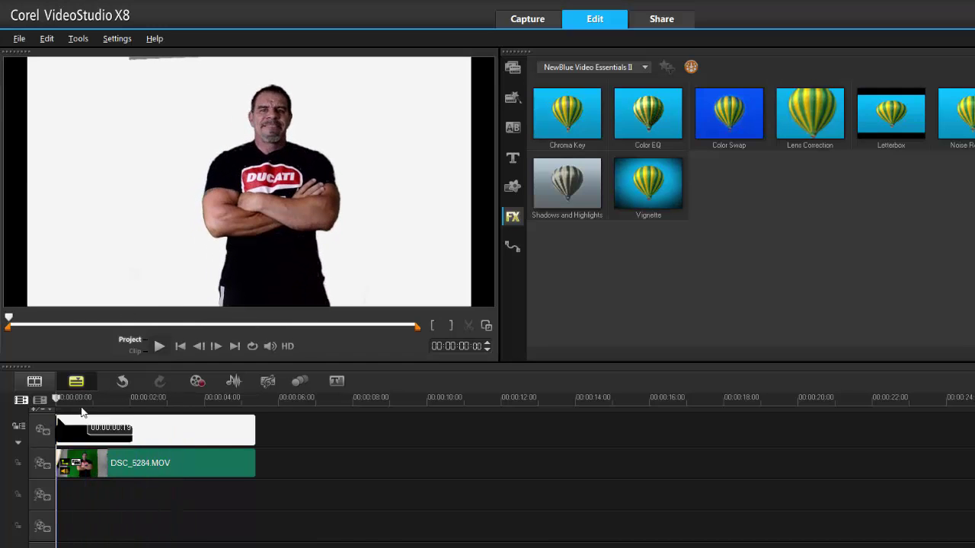
double_click(132, 464)
click(543, 296)
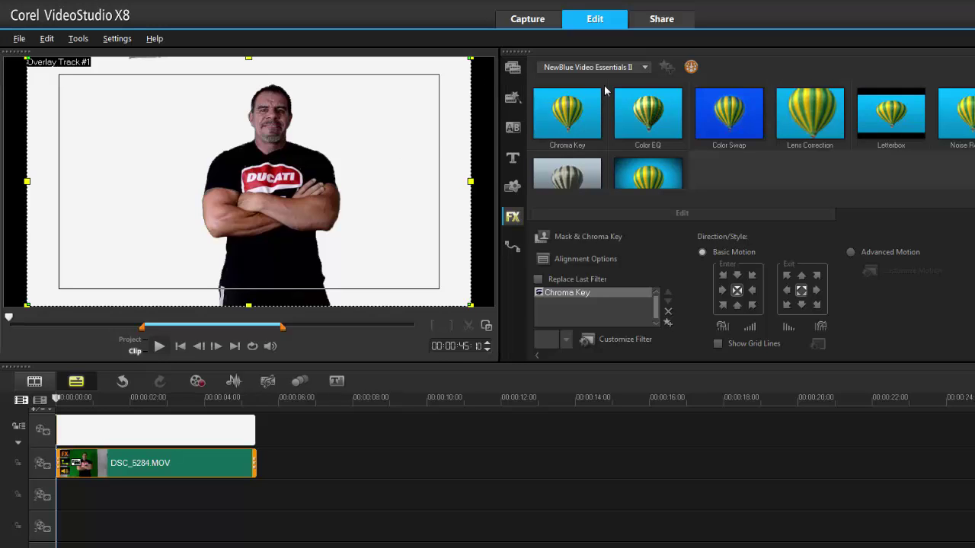
Choose NewBlue Video Essentials IV from the filter category list
click(645, 67)
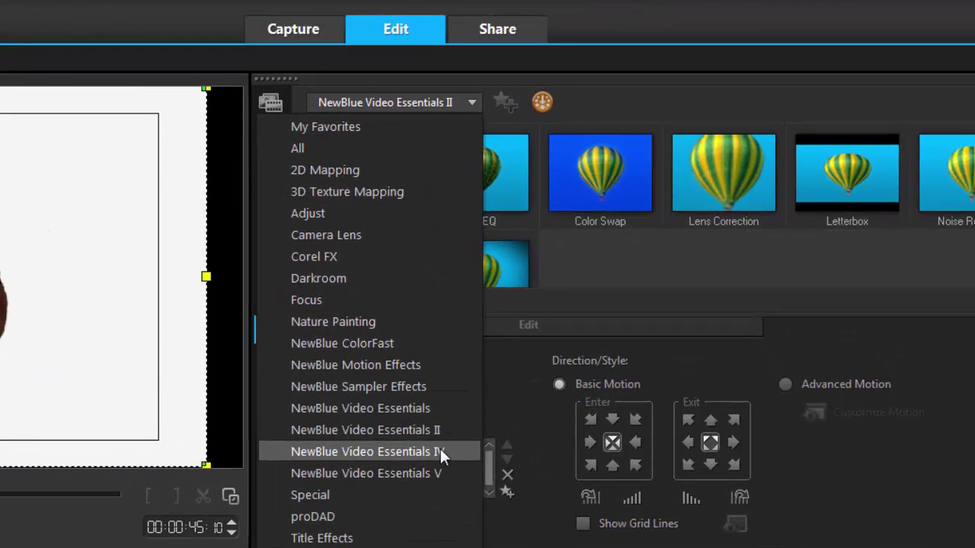
click(626, 295)
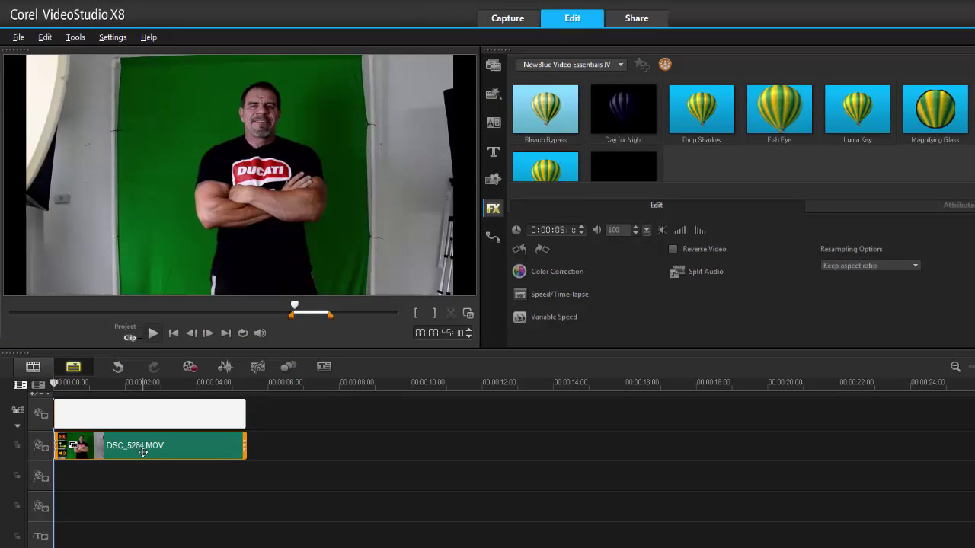
Add the Drop Shadow filter to DSC_5284.MOV while Chroma Key is briefly disabled, then re-enable Chroma Key
click(859, 211)
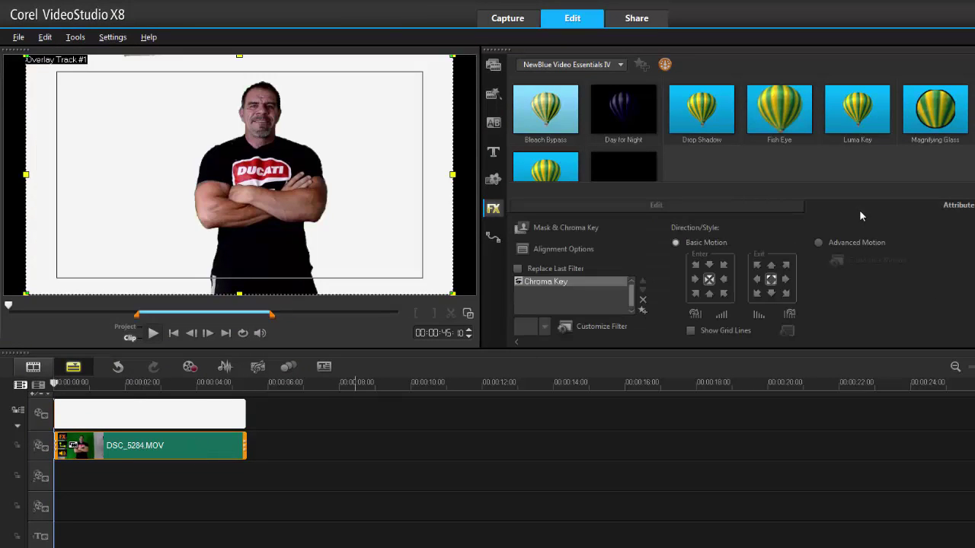
click(518, 282)
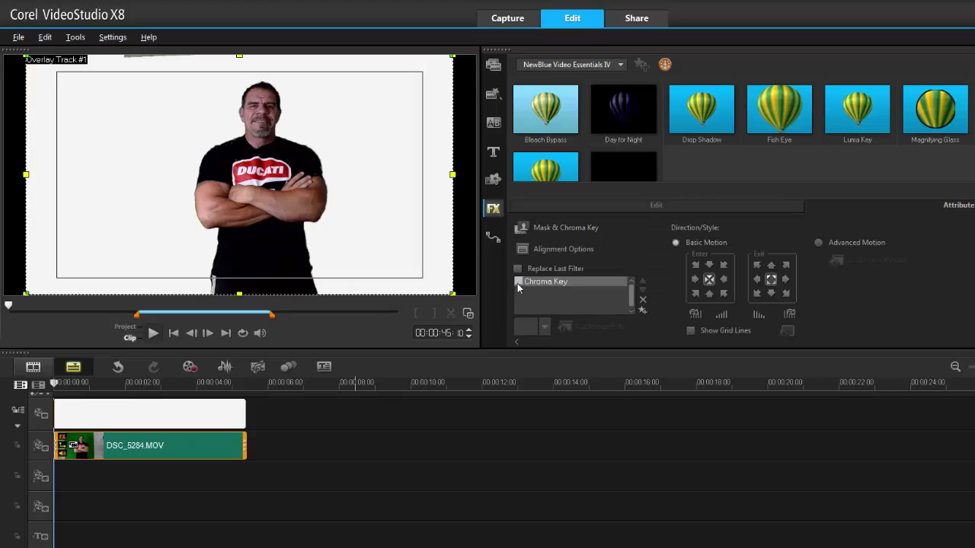
drag(693, 122, 143, 451)
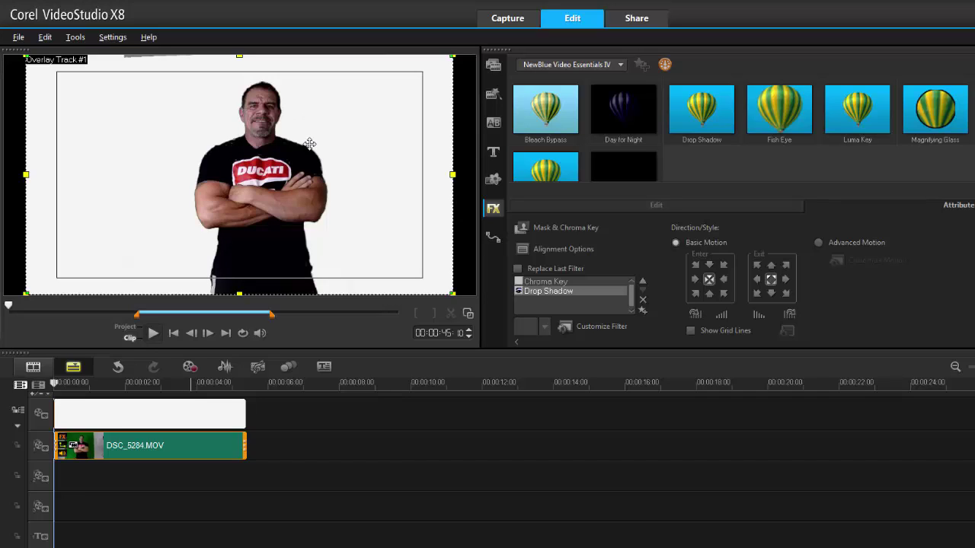
click(518, 282)
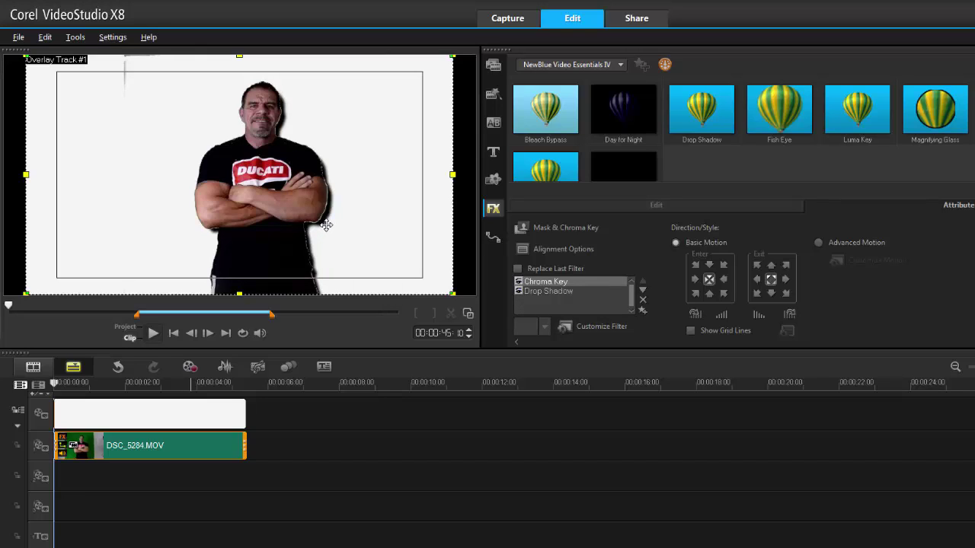
In the NewBlue Chroma Key settings, set Shrink to 5 and confirm Soften at 3
click(592, 328)
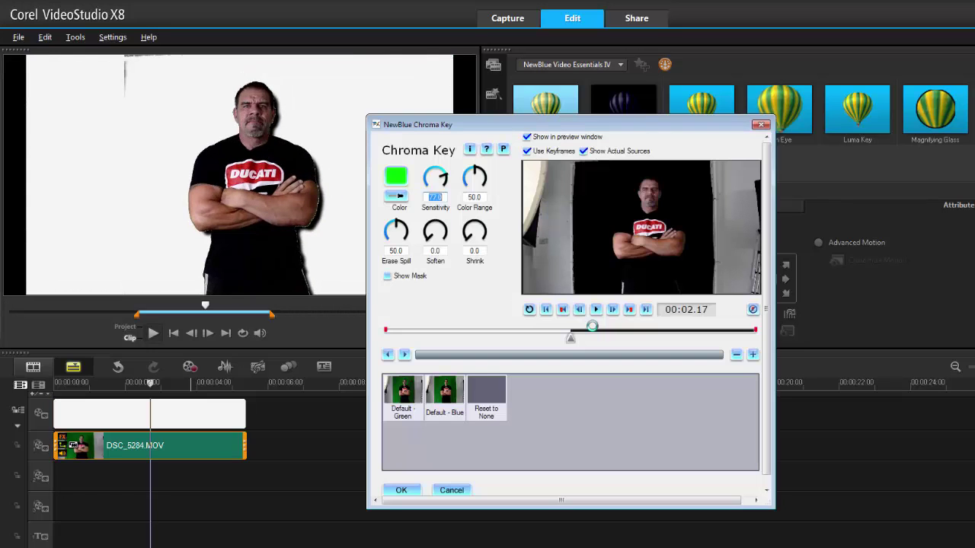
drag(622, 124, 816, 104)
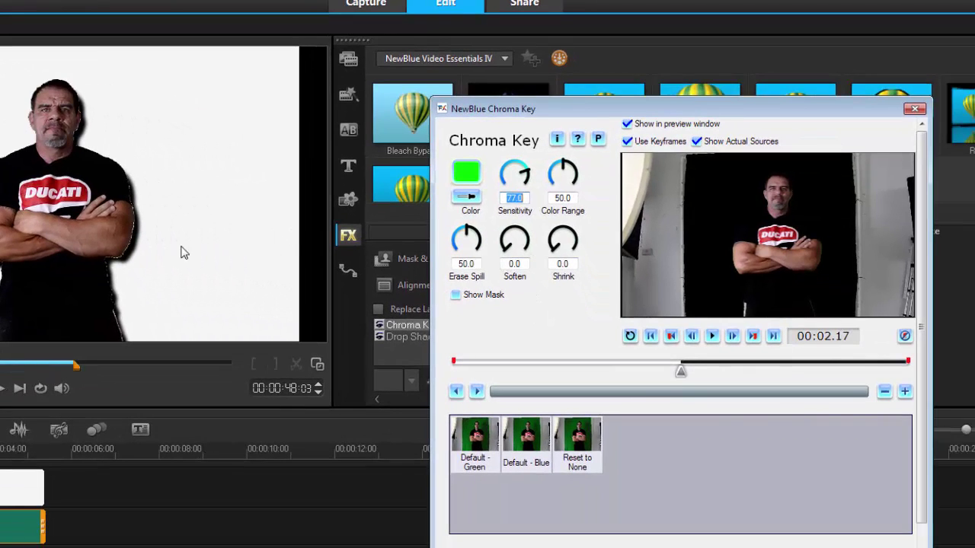
click(557, 264)
text(5)
key(Return)
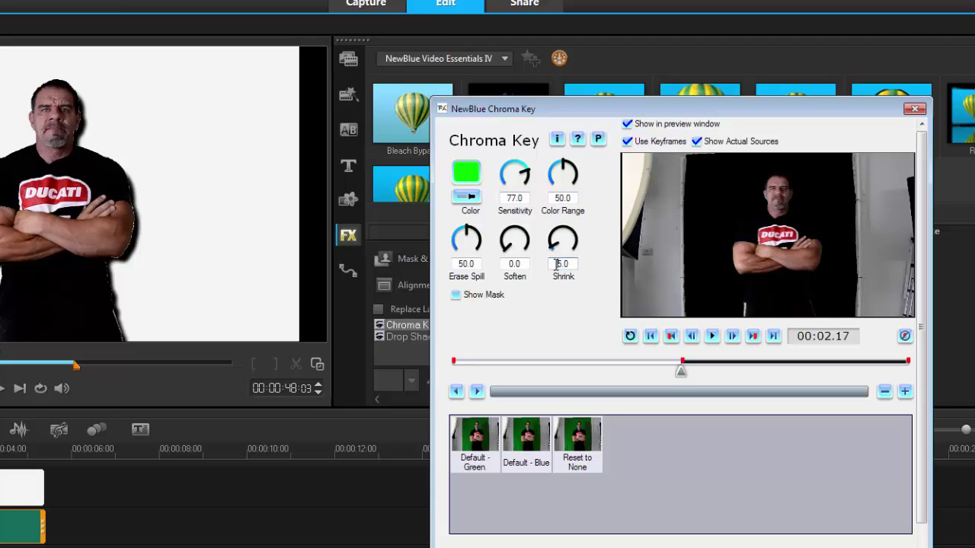
click(511, 263)
key(Return)
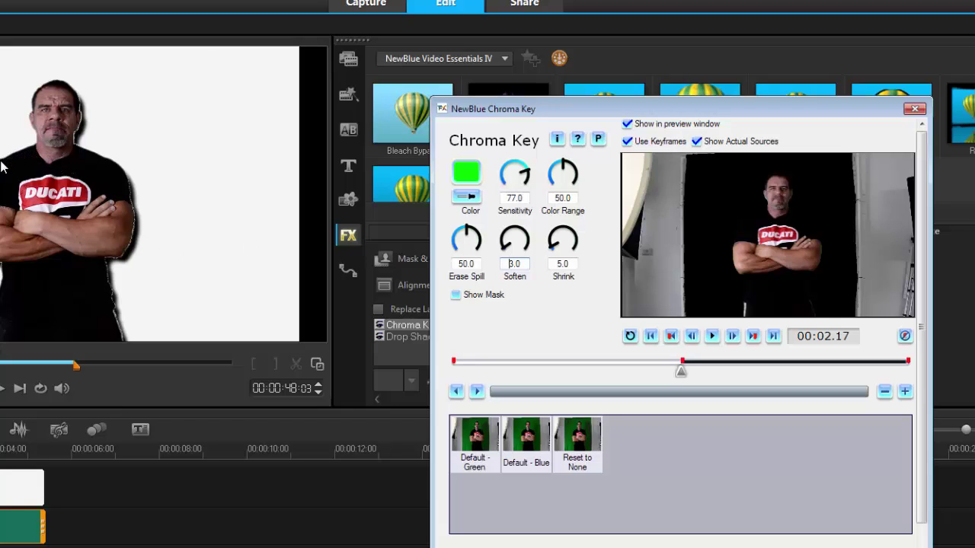
Try Soften at 95 with the mask view, then hide the mask and set Soften to 3
click(524, 252)
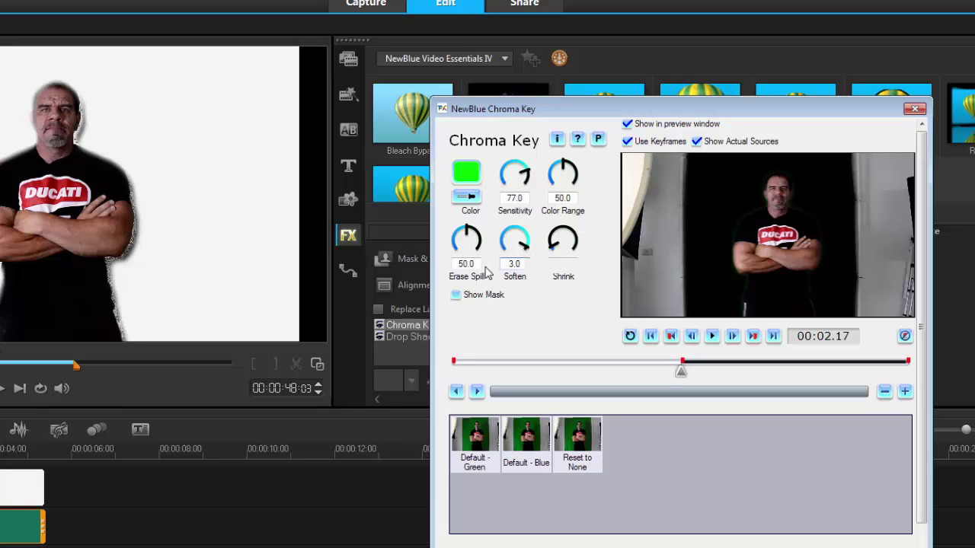
click(455, 295)
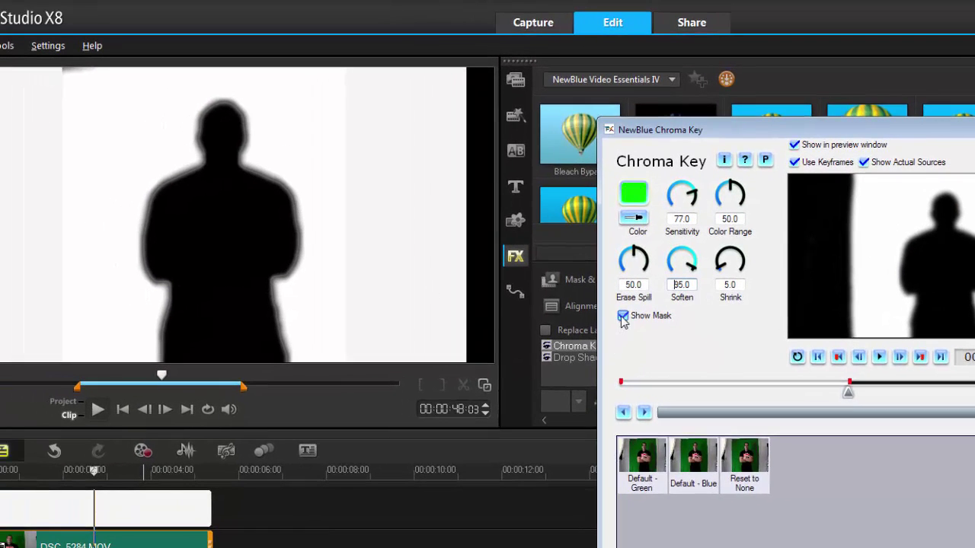
click(622, 317)
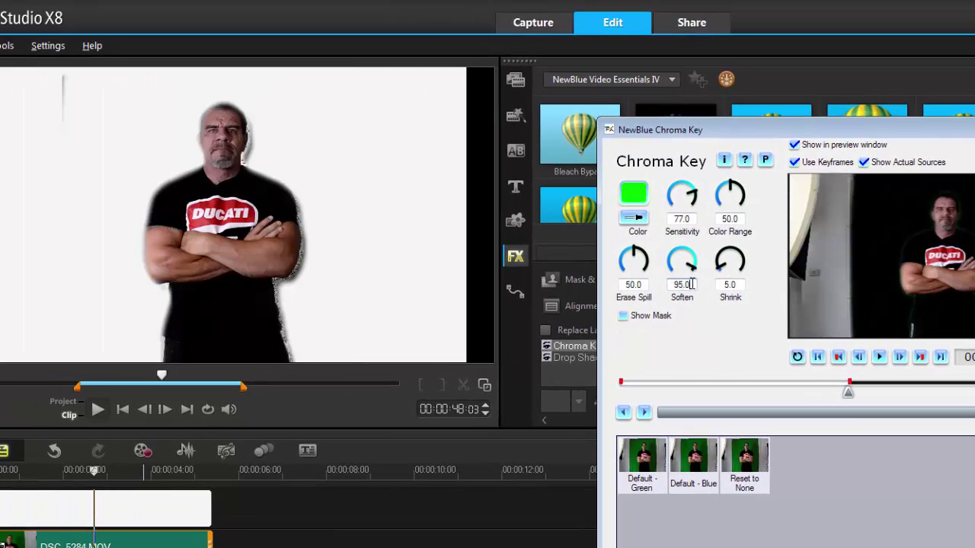
double_click(670, 285)
text(3)
key(Return)
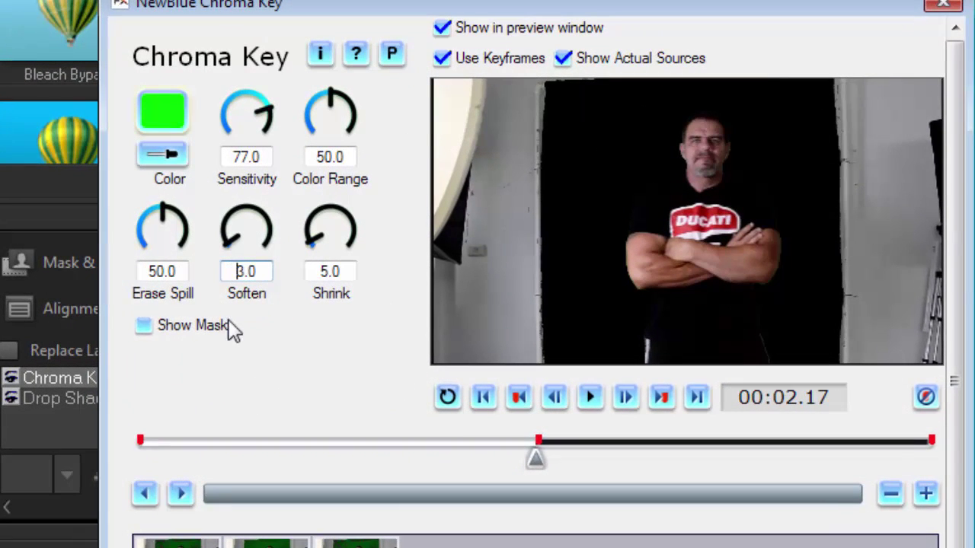
Check Soften 3.0 and Shrink 5.0 at the first, middle and last keyframes, then close NewBlue Chroma Key
click(519, 406)
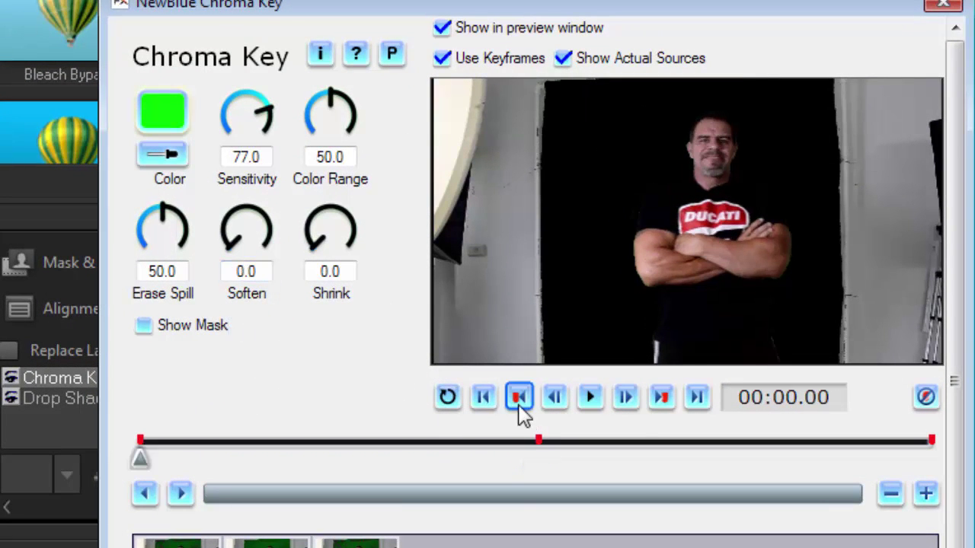
click(660, 399)
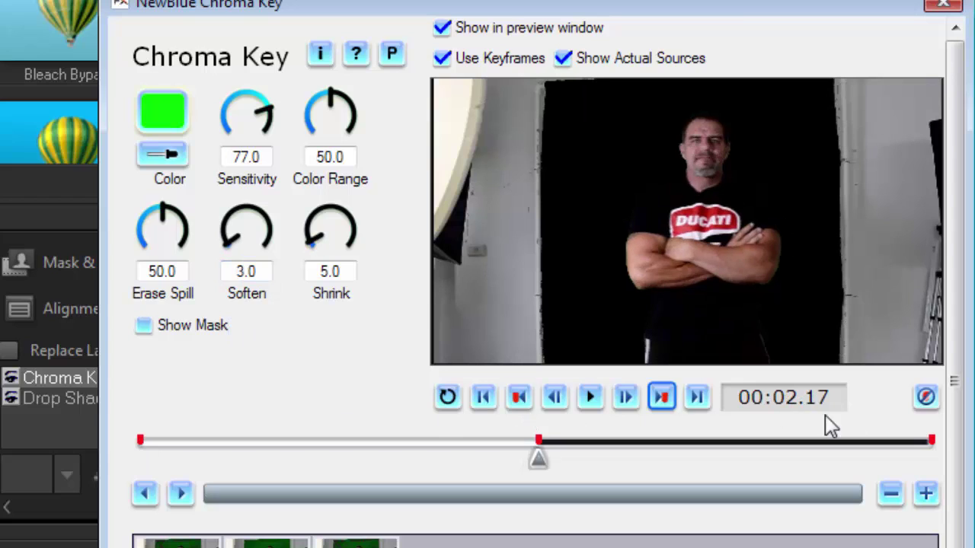
click(662, 396)
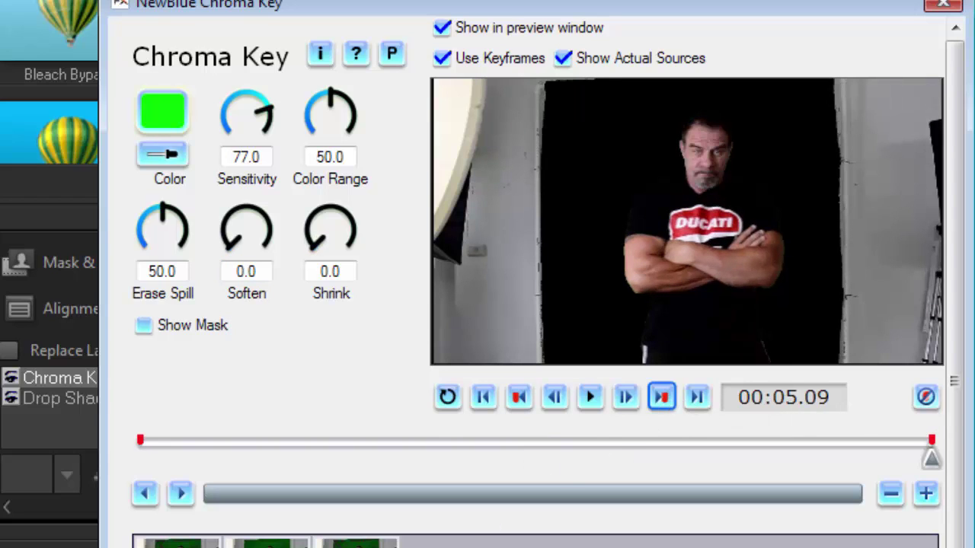
scroll(959, 518, down, 1)
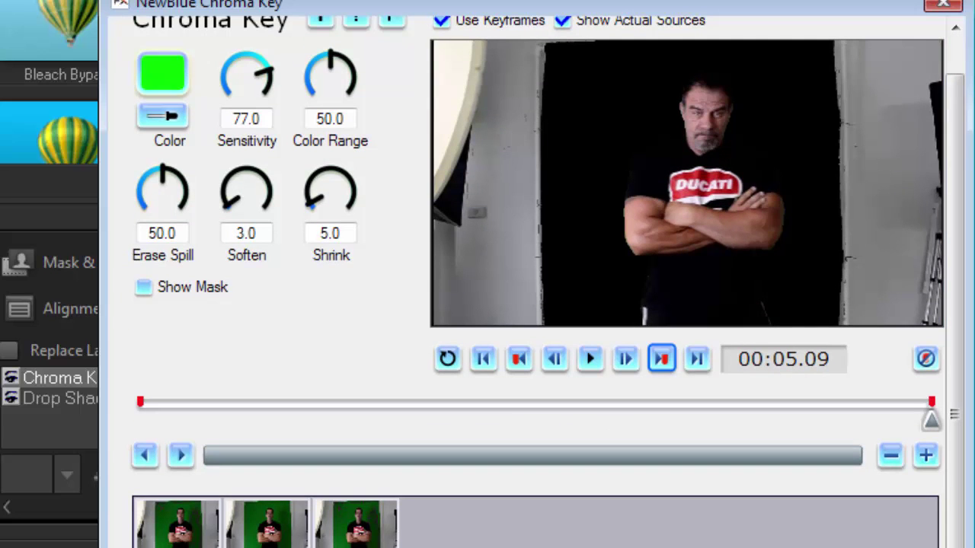
key(Return)
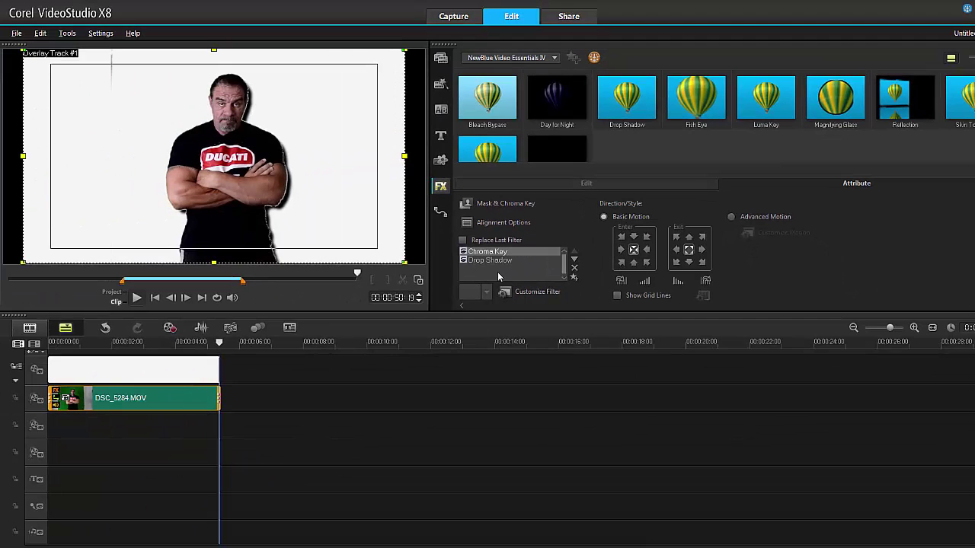
Open the Drop Shadow filter's settings and drag the shadow further away from the man
click(489, 260)
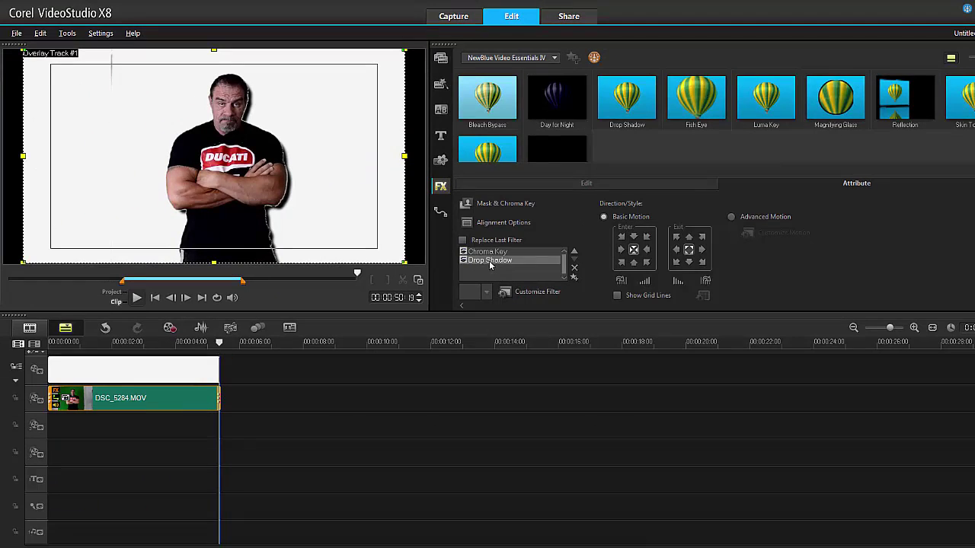
click(538, 291)
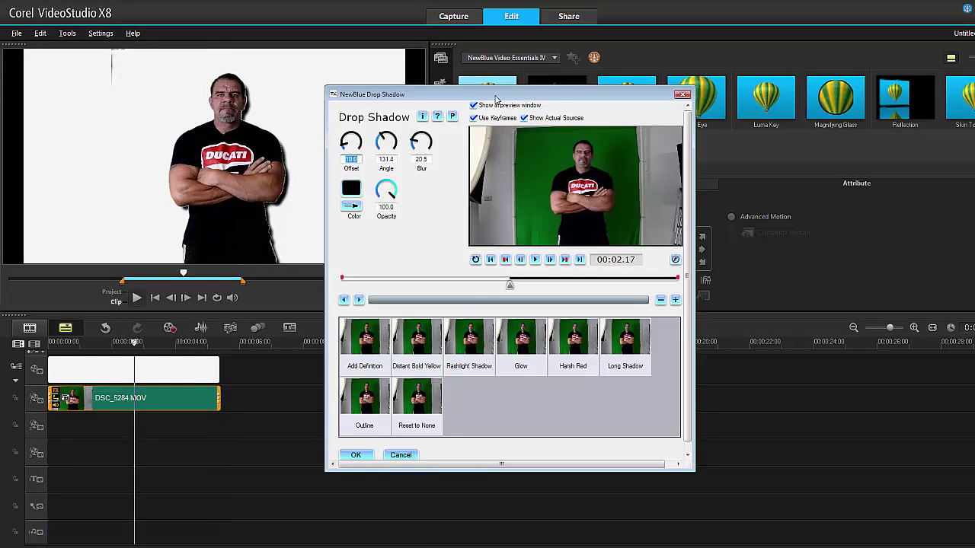
drag(495, 97, 569, 98)
click(579, 259)
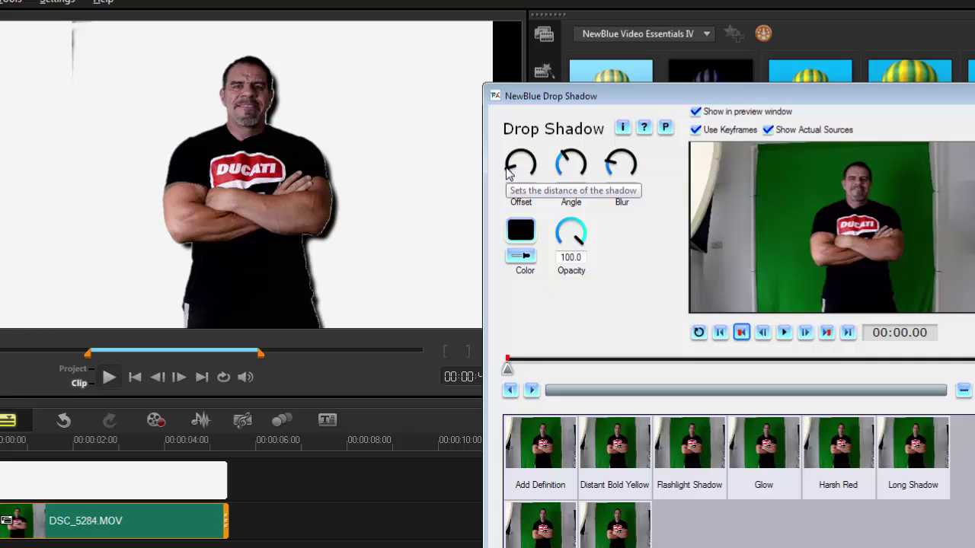
drag(509, 173, 510, 161)
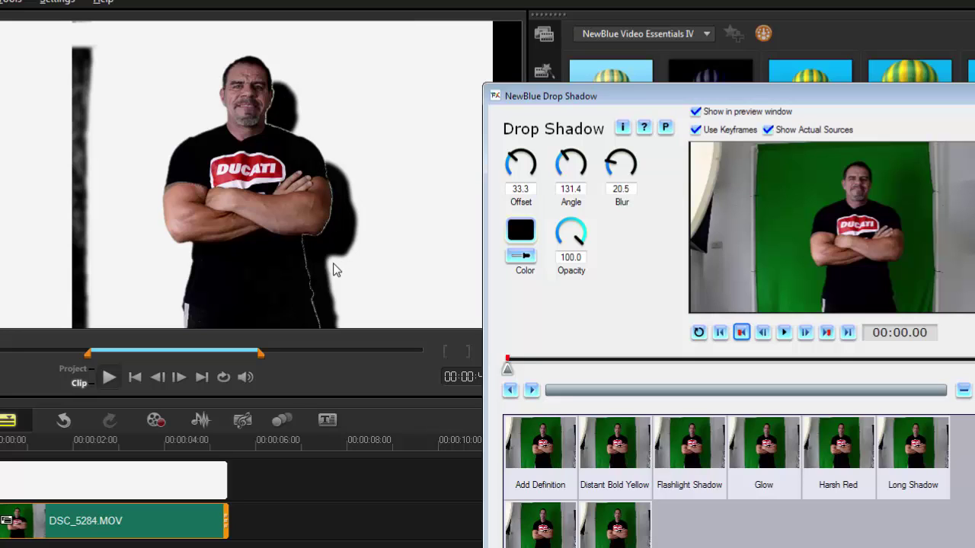
Set the drop shadow Offset to 20.2 and Opacity to 89.2, then close its settings
drag(609, 93, 918, 186)
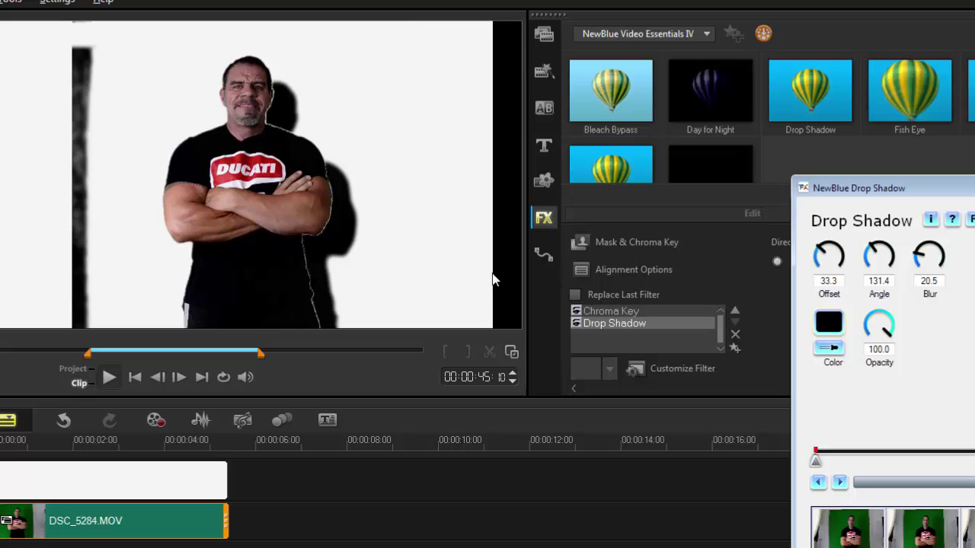
drag(868, 188, 727, 137)
click(677, 210)
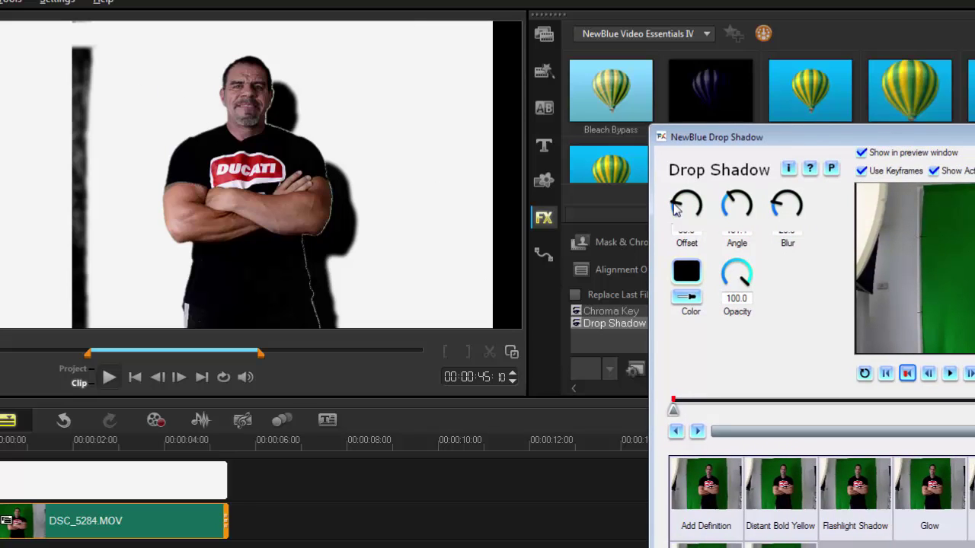
click(748, 280)
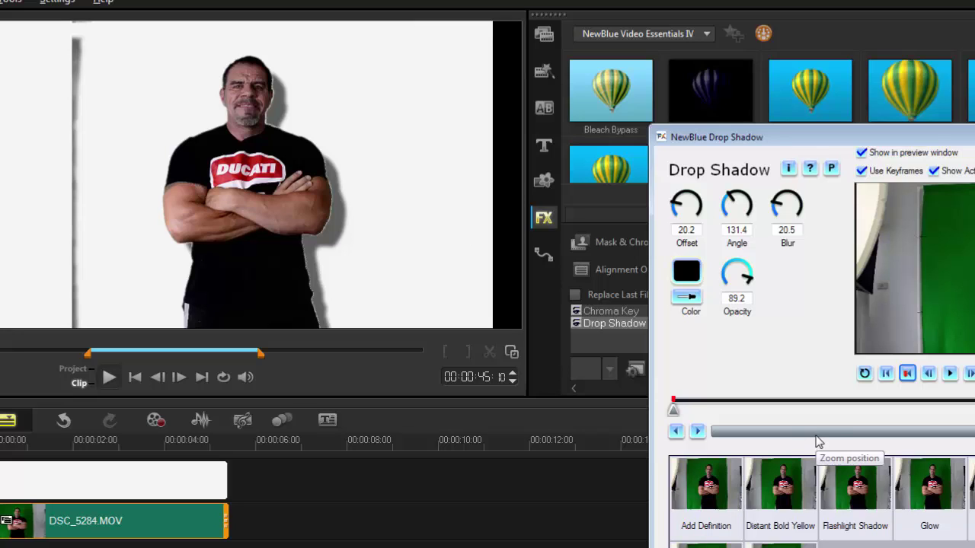
key(End)
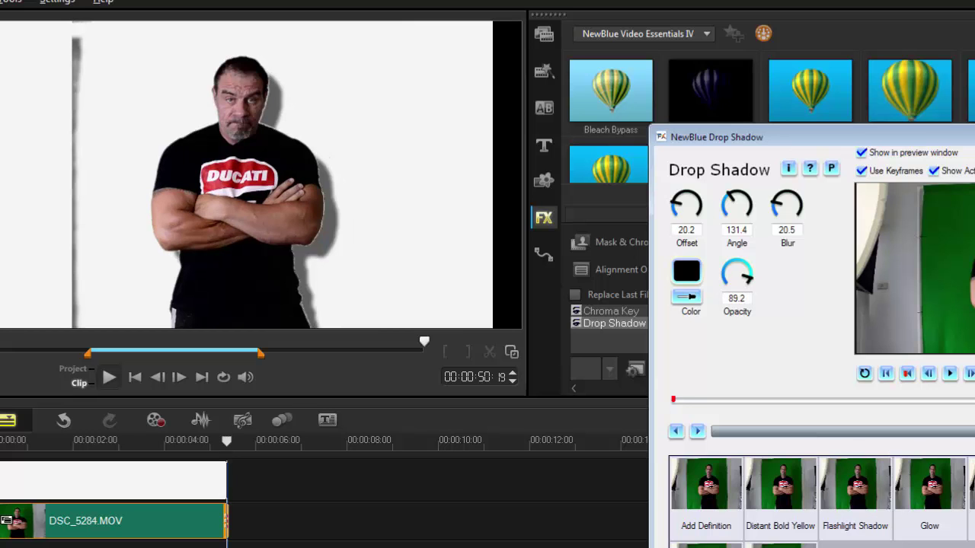
key(Return)
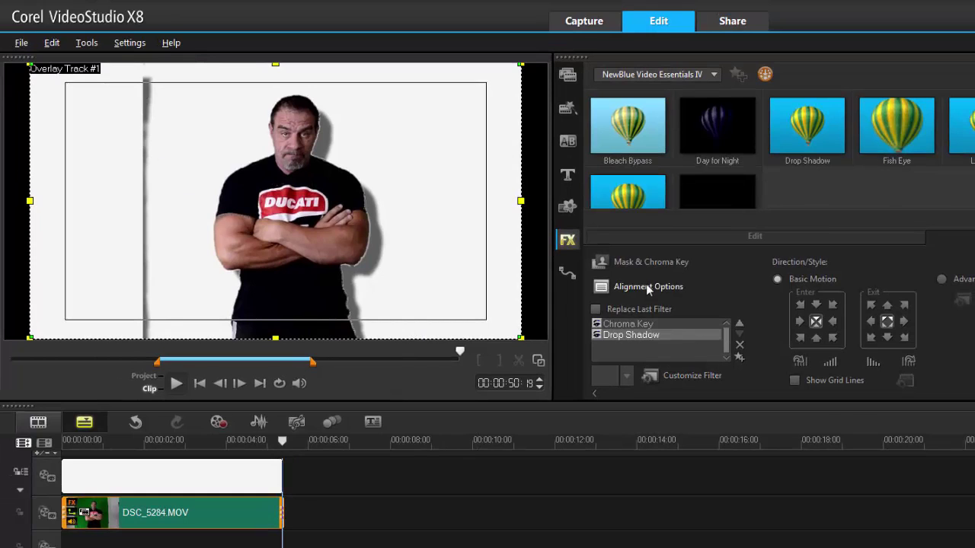
In the overlay's Mask & Chroma Key settings, raise the key Width to 50
click(645, 263)
scroll(644, 263, down, 1)
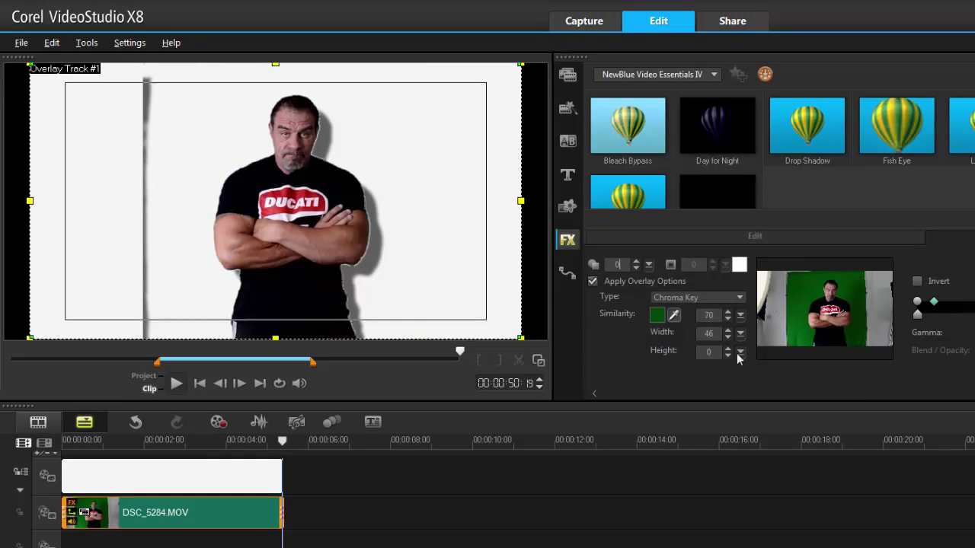
click(727, 331)
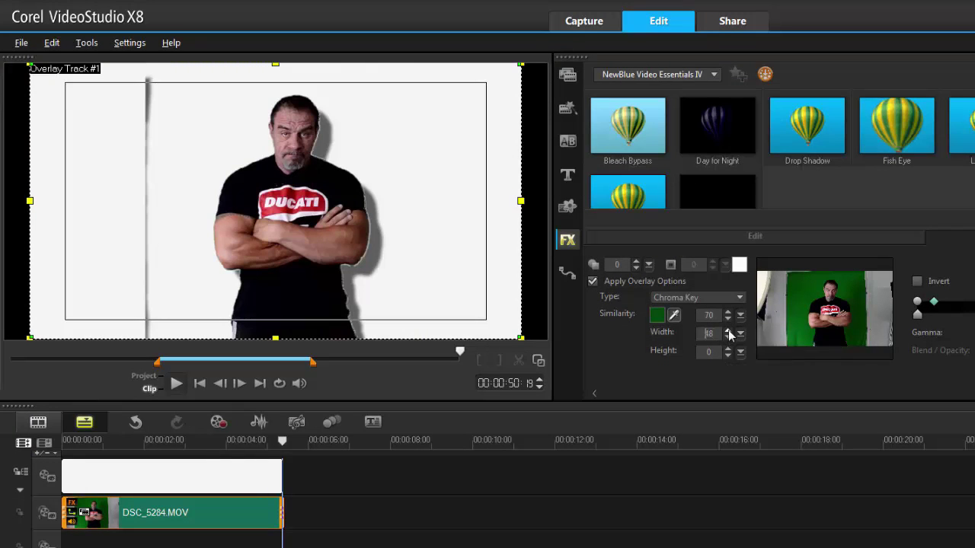
click(727, 331)
click(727, 331)
click(727, 331)
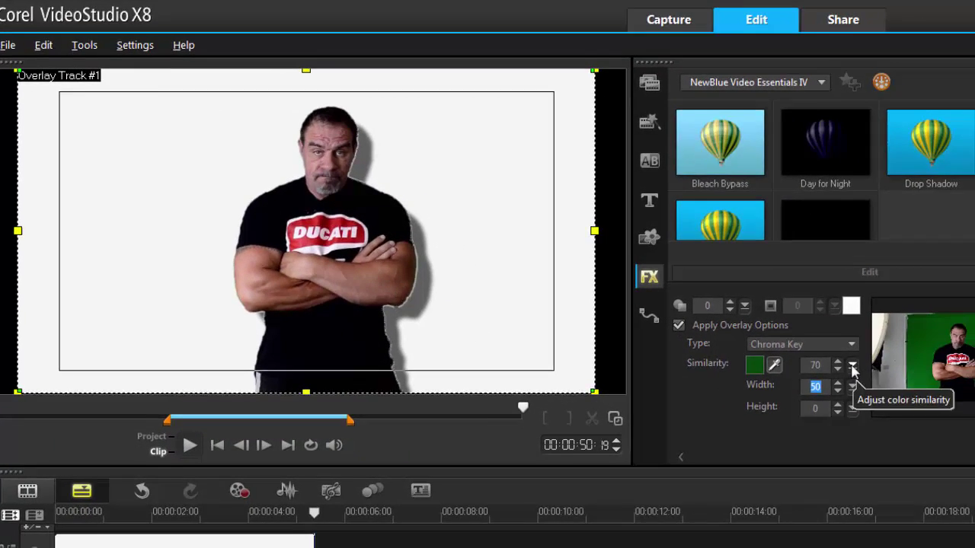
Lower the colour Similarity from 70 to 23 and move the playhead back to about 2 seconds
click(869, 371)
drag(875, 387, 859, 391)
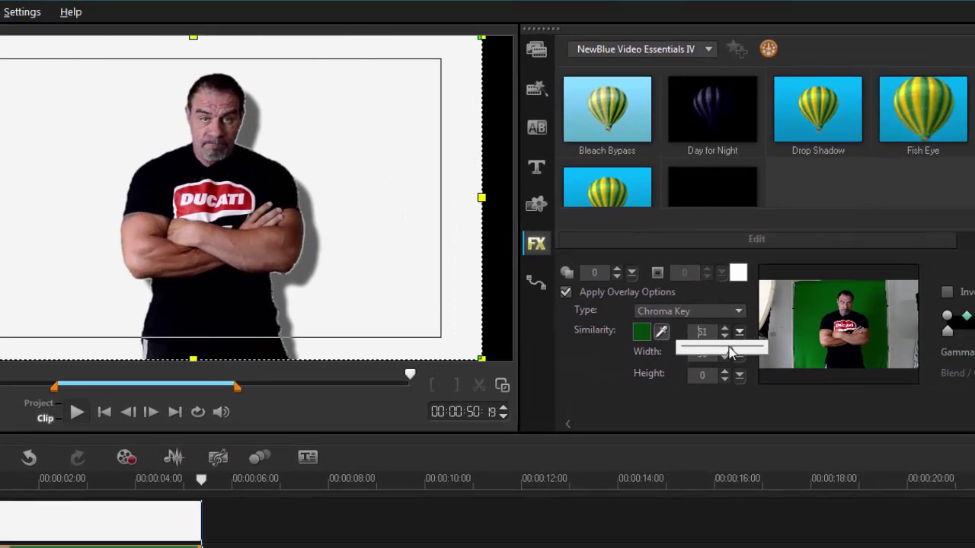
drag(729, 353, 697, 351)
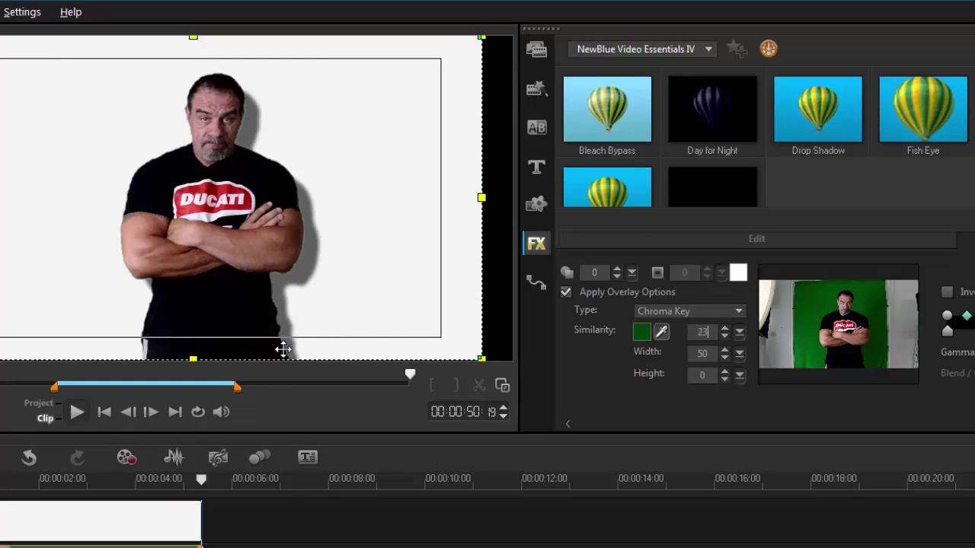
drag(201, 478, 68, 481)
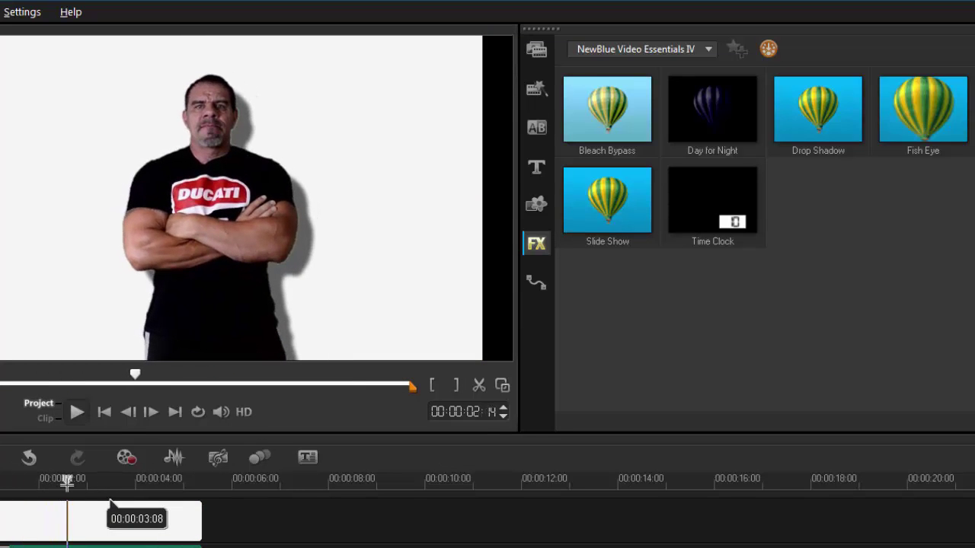